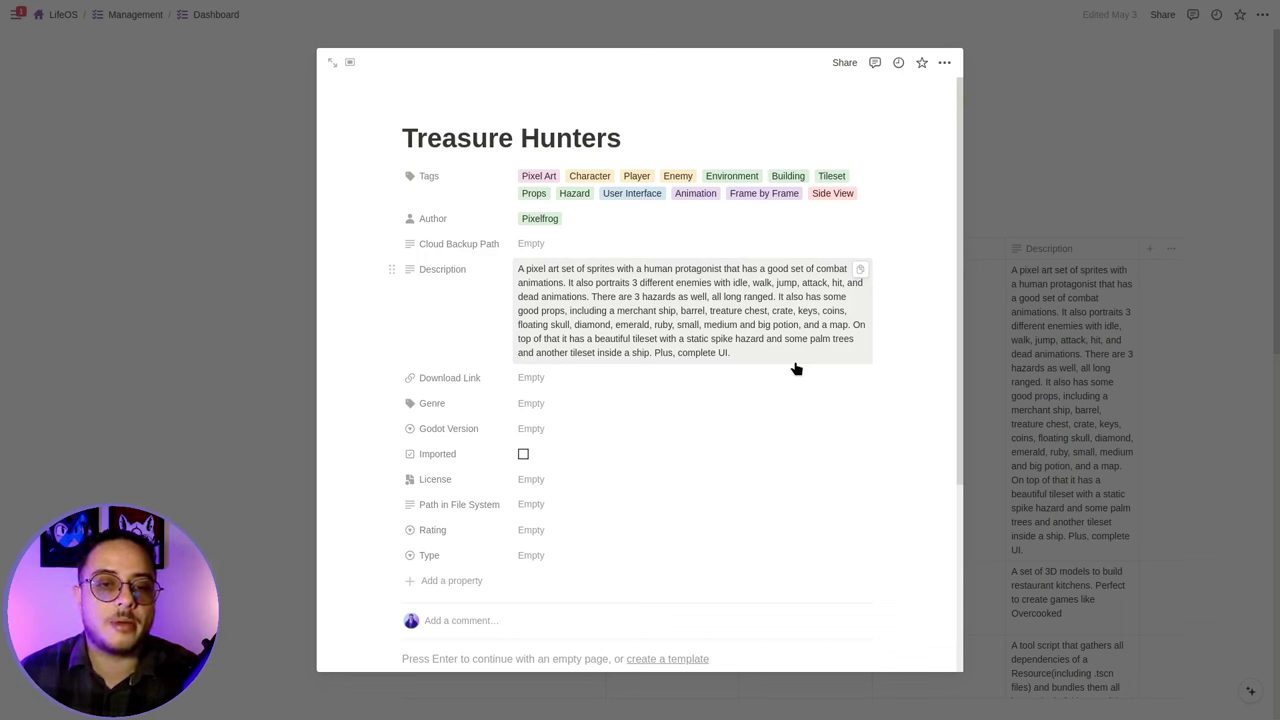
# Step: Copy the Treasure Hunters page address from the Brave browser into the Download Link property of the Treasure Hunters entry in Notion
pyautogui.click(589, 387)
pyautogui.press('super')
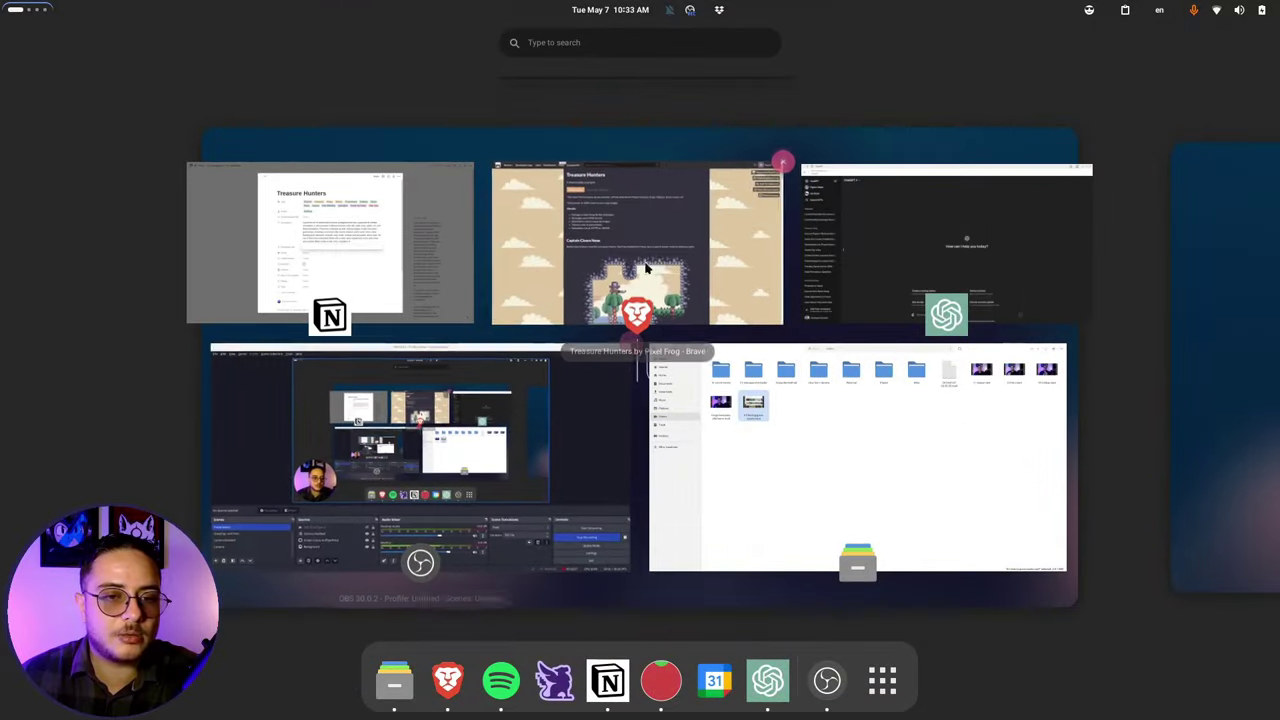
pyautogui.click(655, 265)
pyautogui.click(637, 43)
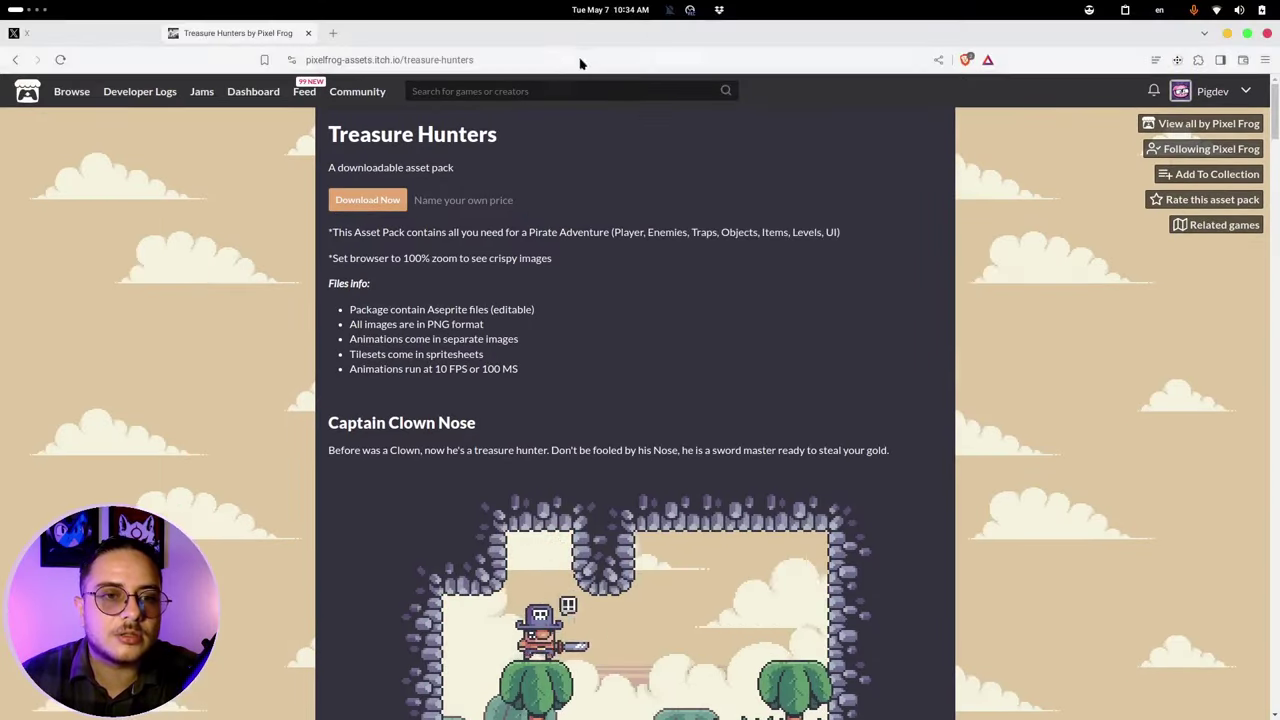
pyautogui.click(550, 60)
pyautogui.hotkey('ctrl', 'c')
pyautogui.hotkey('alt', 'Tab')
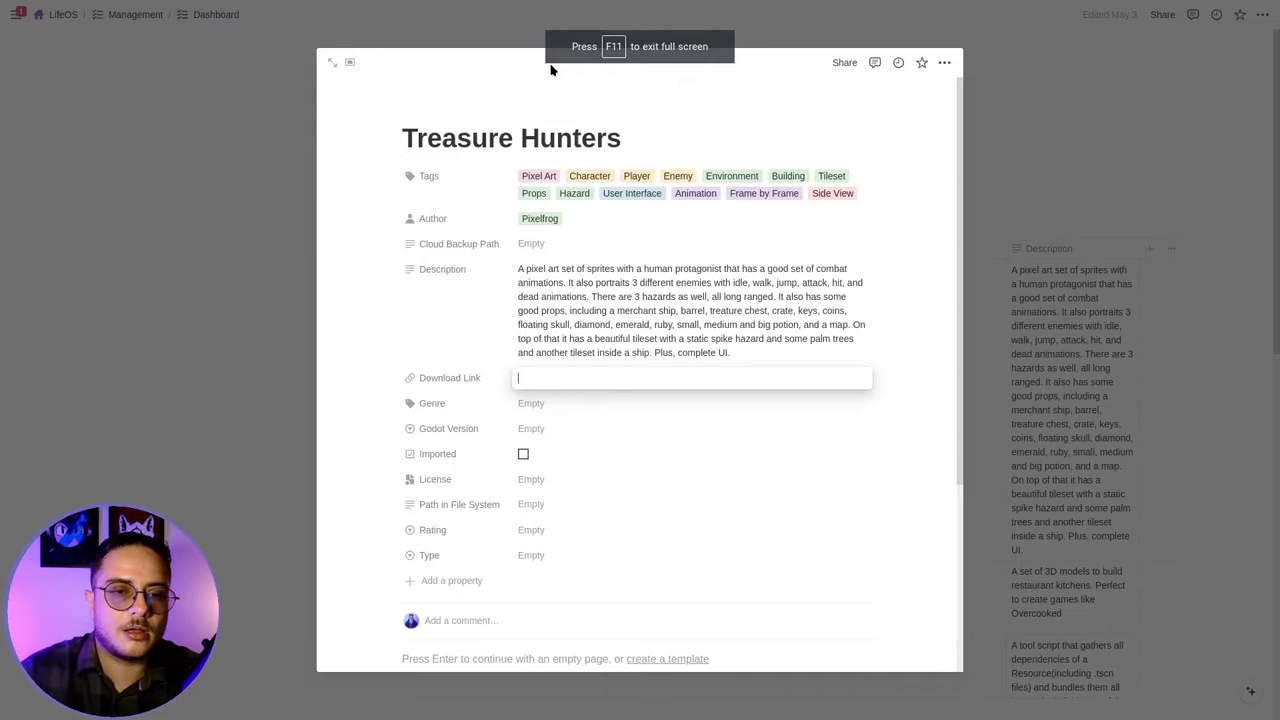
pyautogui.hotkey('ctrl', 'v')
pyautogui.press('Return')
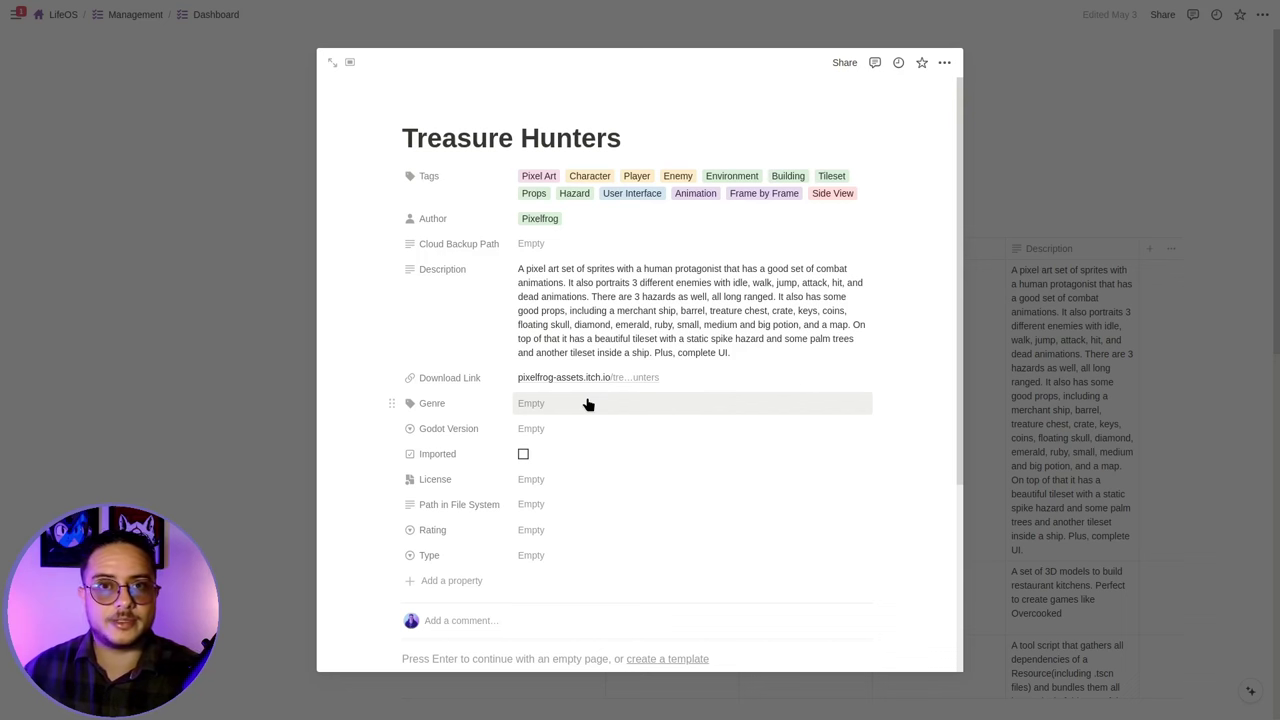
# Step: Set the Treasure Hunters entry's genre to Platformer and Pirates, and view the available Godot Version options
pyautogui.click(588, 404)
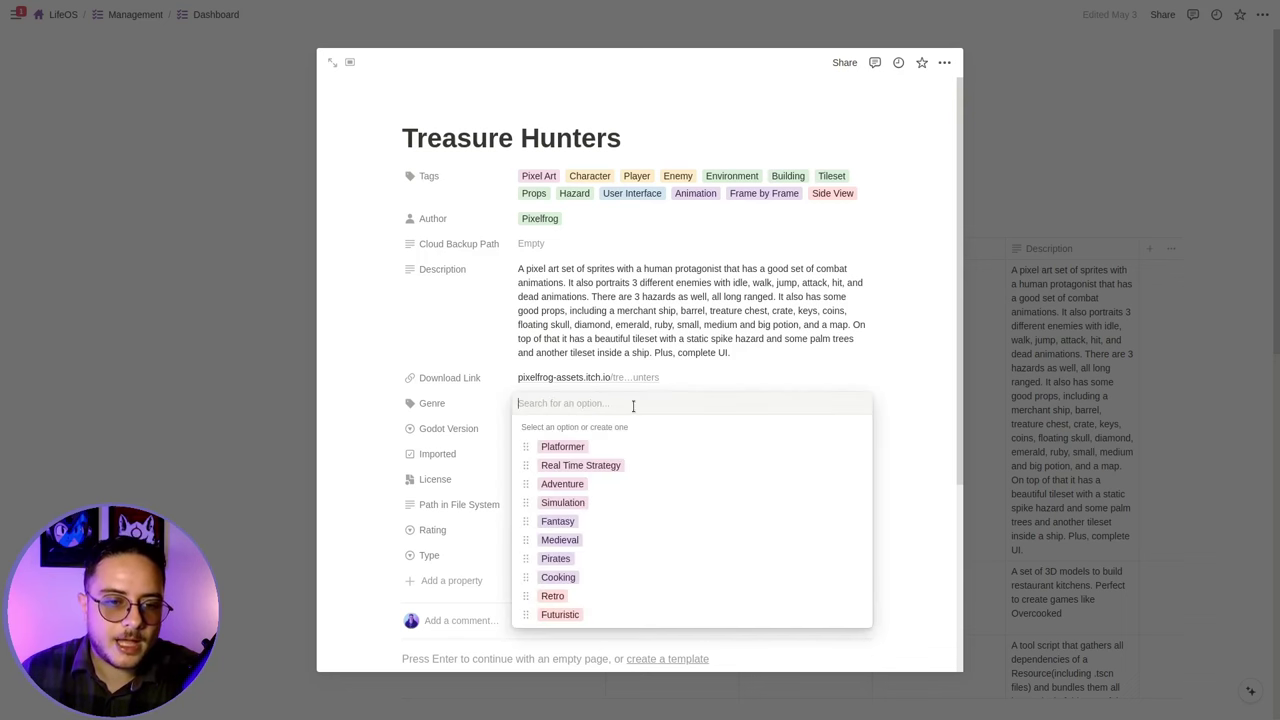
pyautogui.click(718, 452)
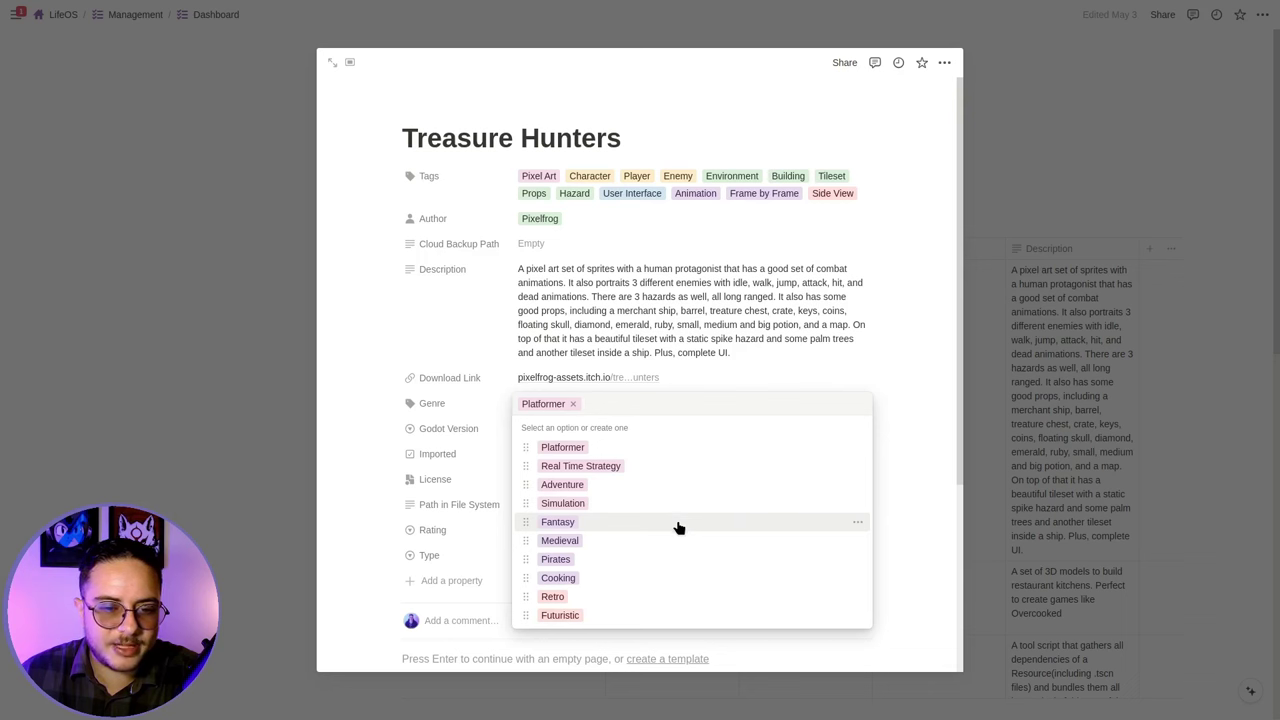
pyautogui.click(636, 560)
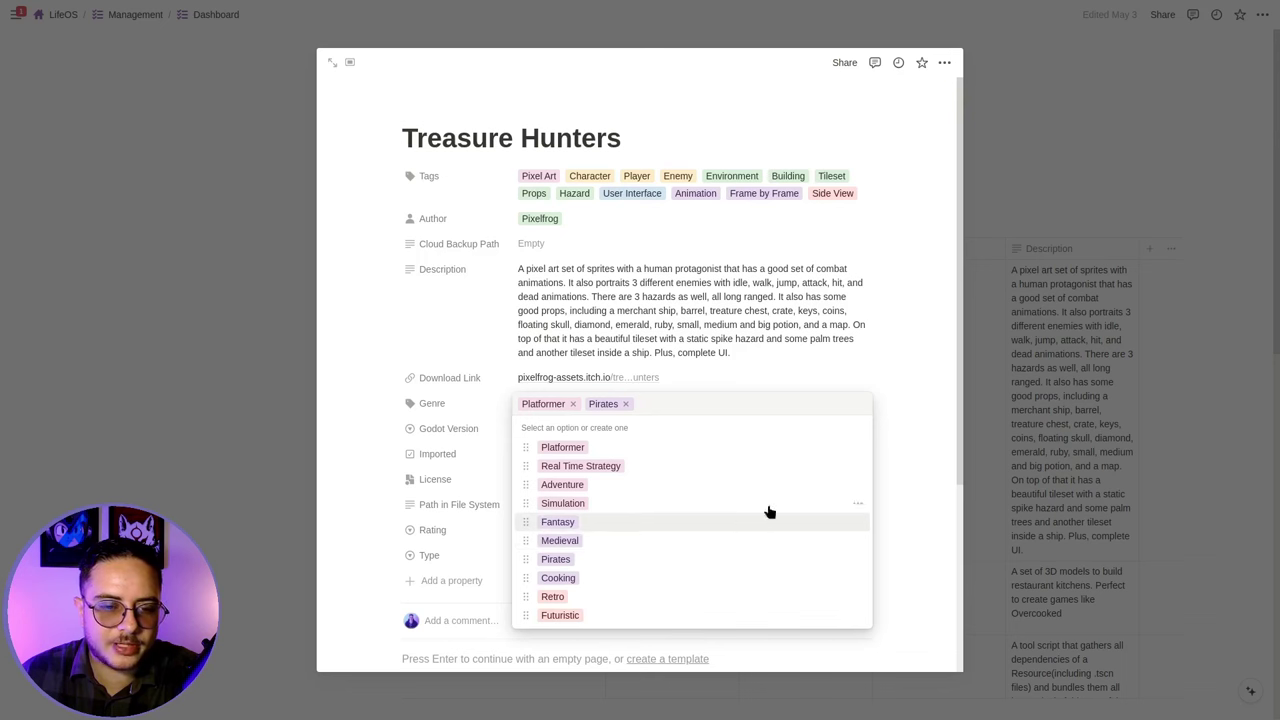
pyautogui.click(894, 385)
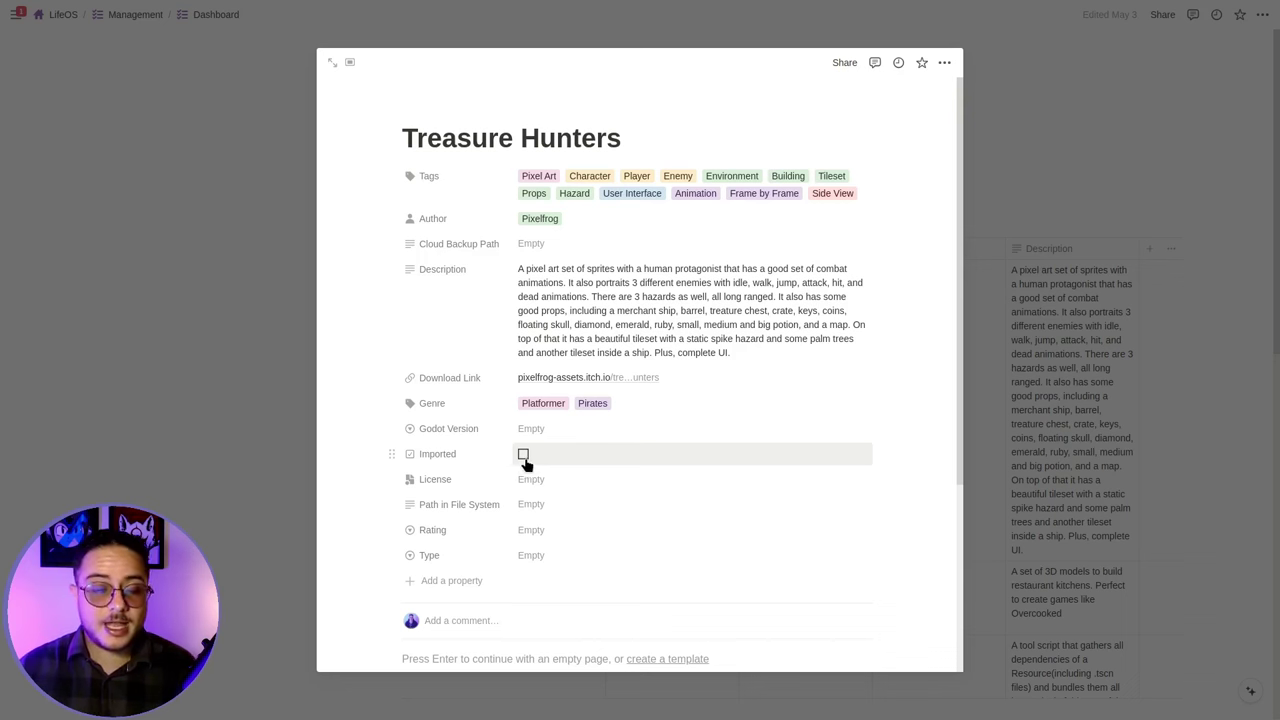
pyautogui.click(555, 432)
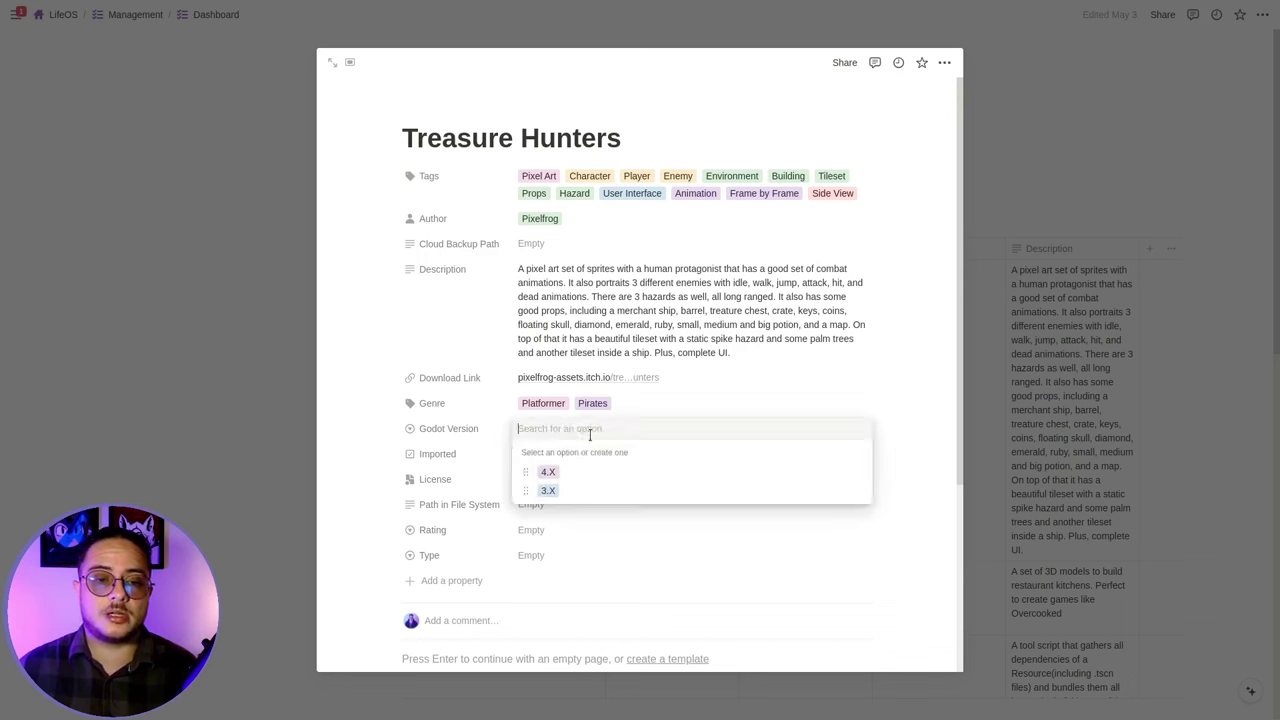
pyautogui.click(900, 435)
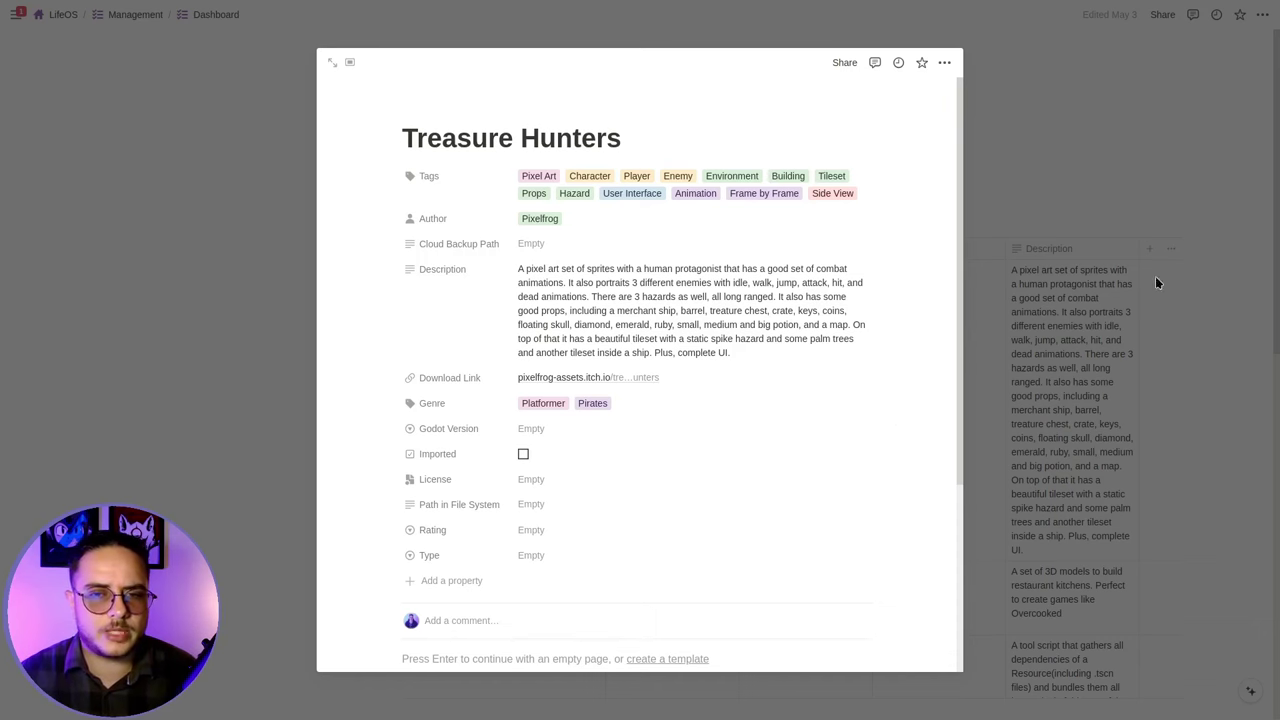
# Step: Leave the Treasure Hunters entry and open the DependencyFixer.gd entry from the Assets table to view its properties
pyautogui.click(1263, 167)
pyautogui.scroll(-10, 1240, 220)
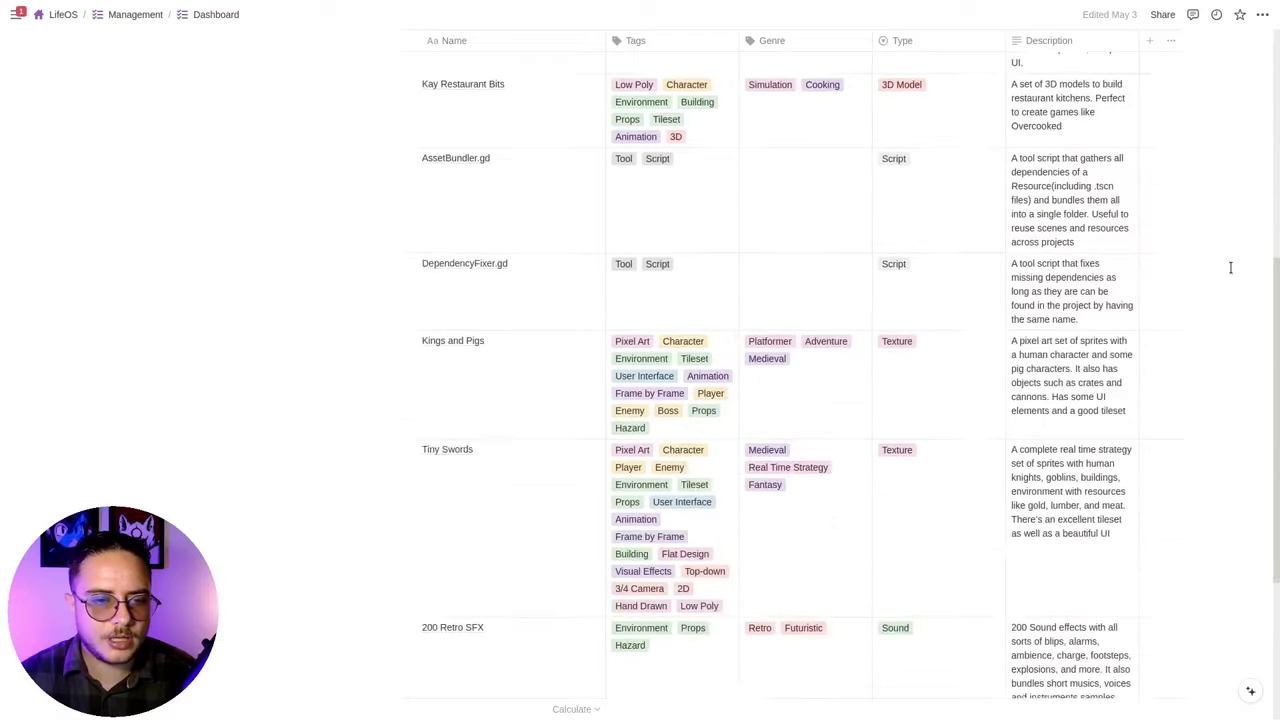
pyautogui.scroll(3, 1231, 268)
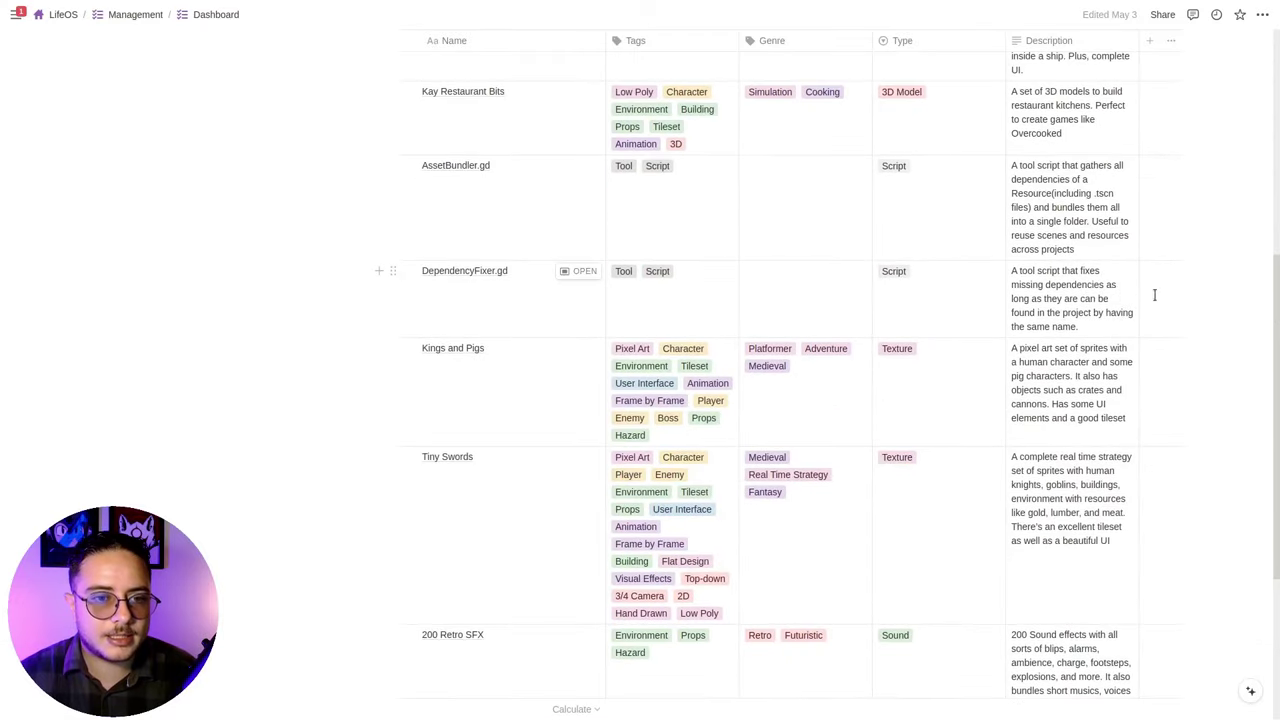
pyautogui.click(503, 205)
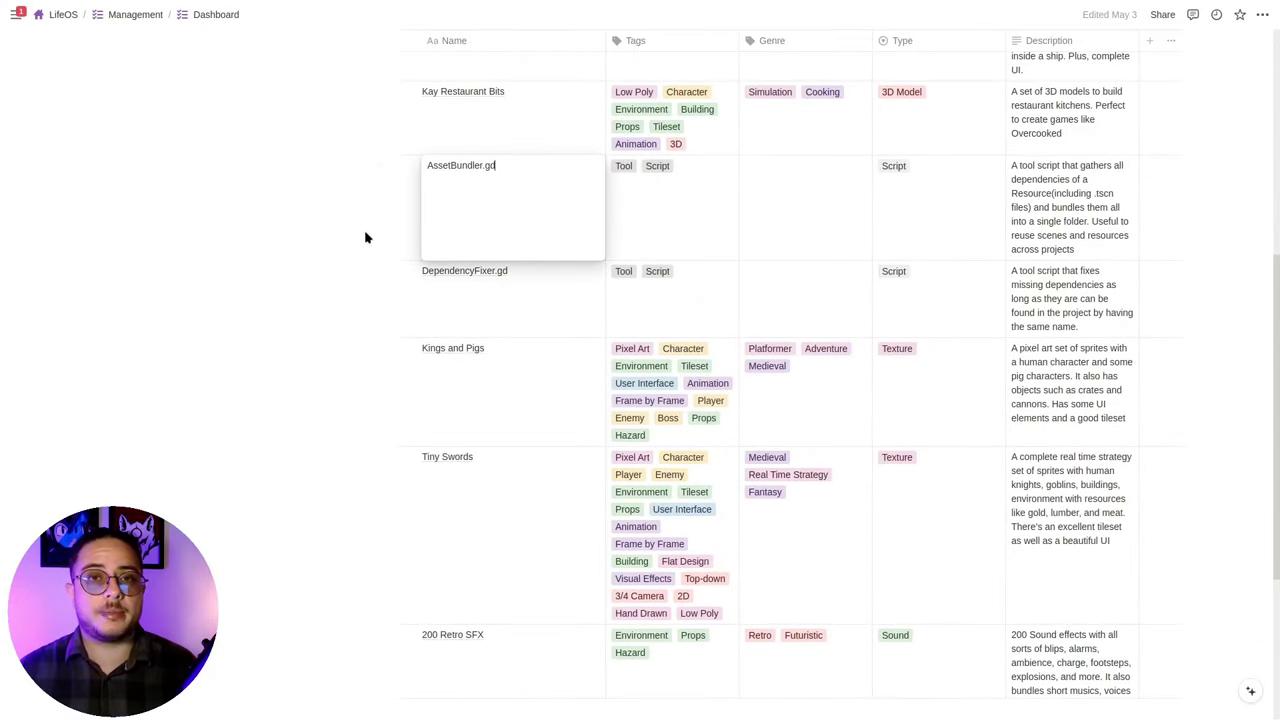
pyautogui.press('Escape')
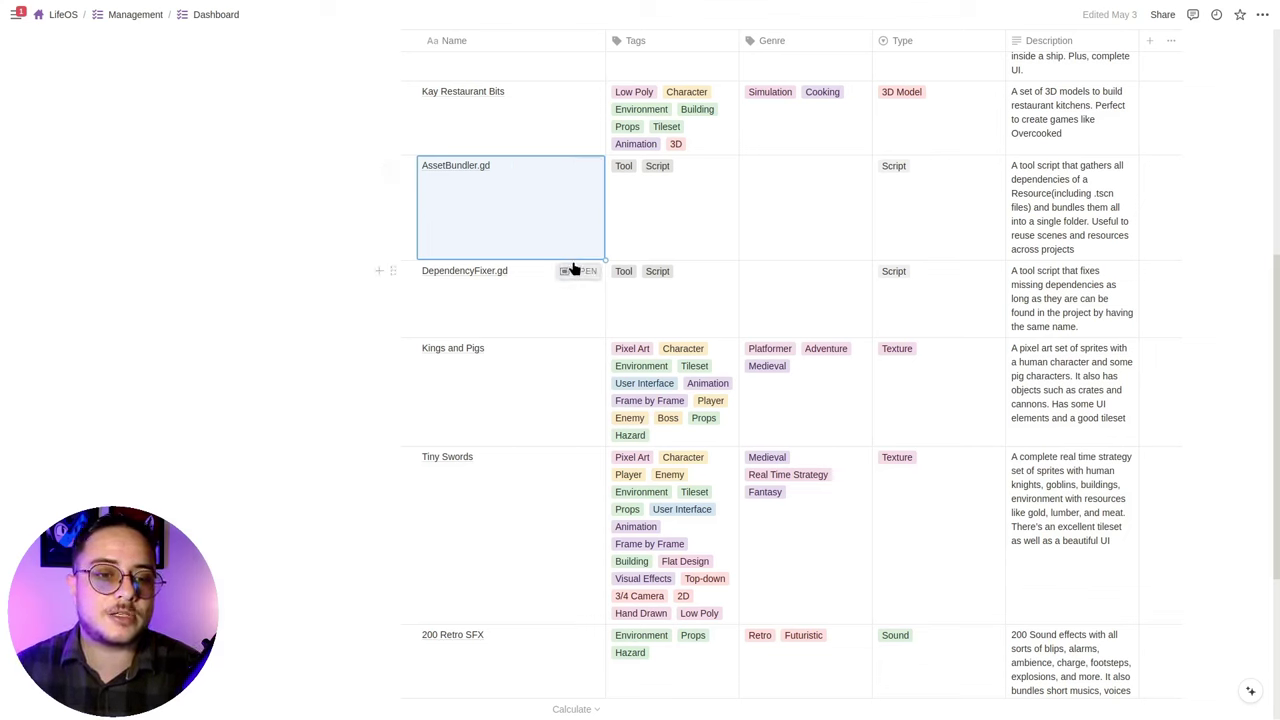
pyautogui.click(574, 268)
pyautogui.press('Escape')
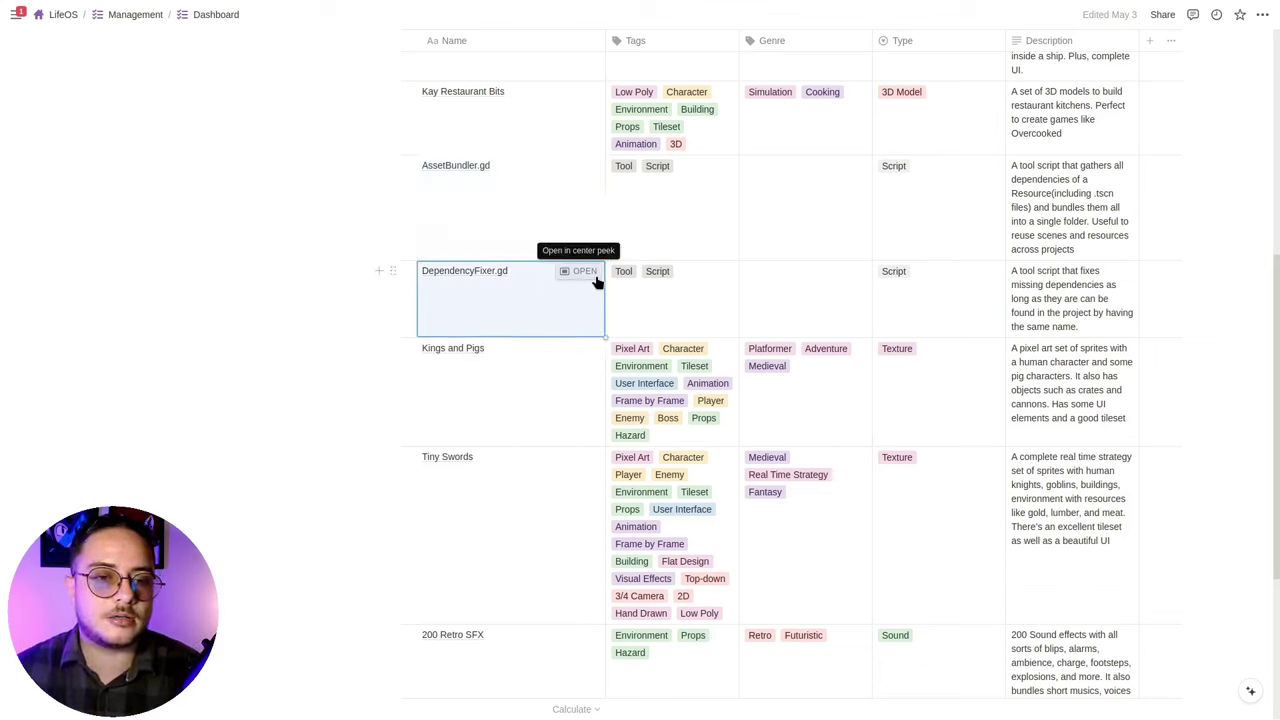
pyautogui.click(585, 276)
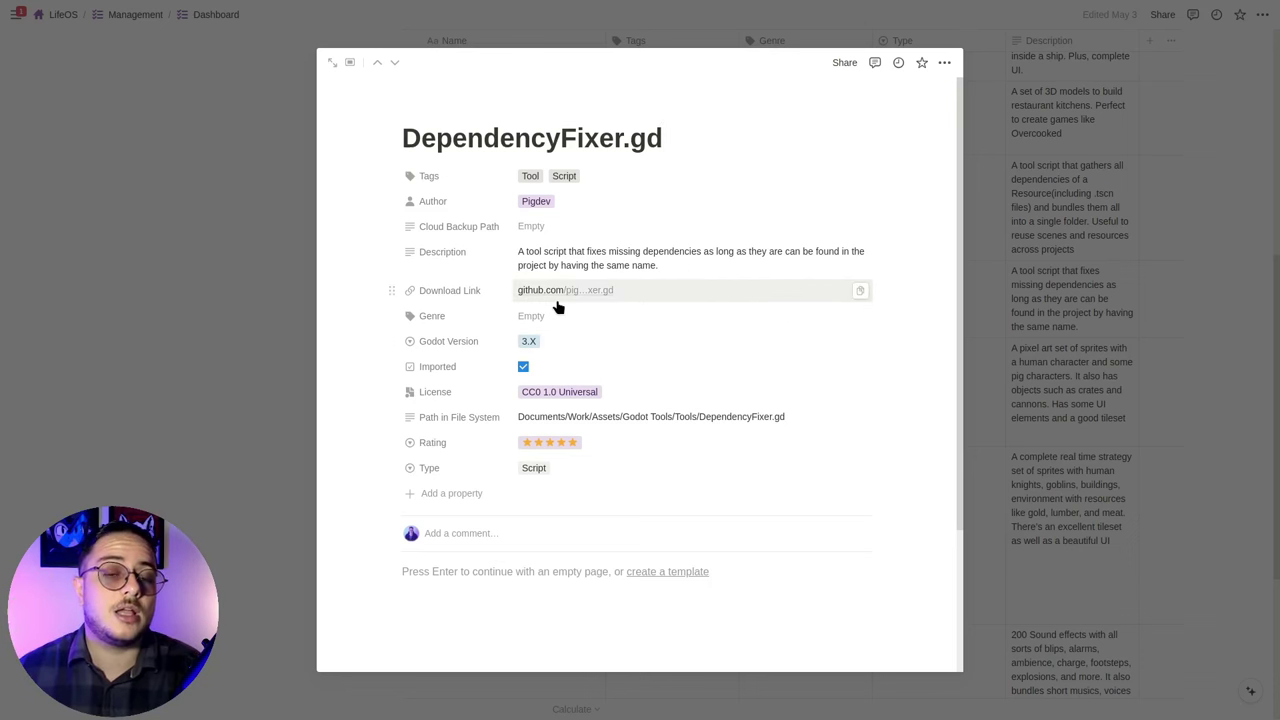
# Step: Return to the Treasure Hunters entry and set its license to CC0 1.0 Universal
pyautogui.click(217, 366)
pyautogui.scroll(3, 235, 385)
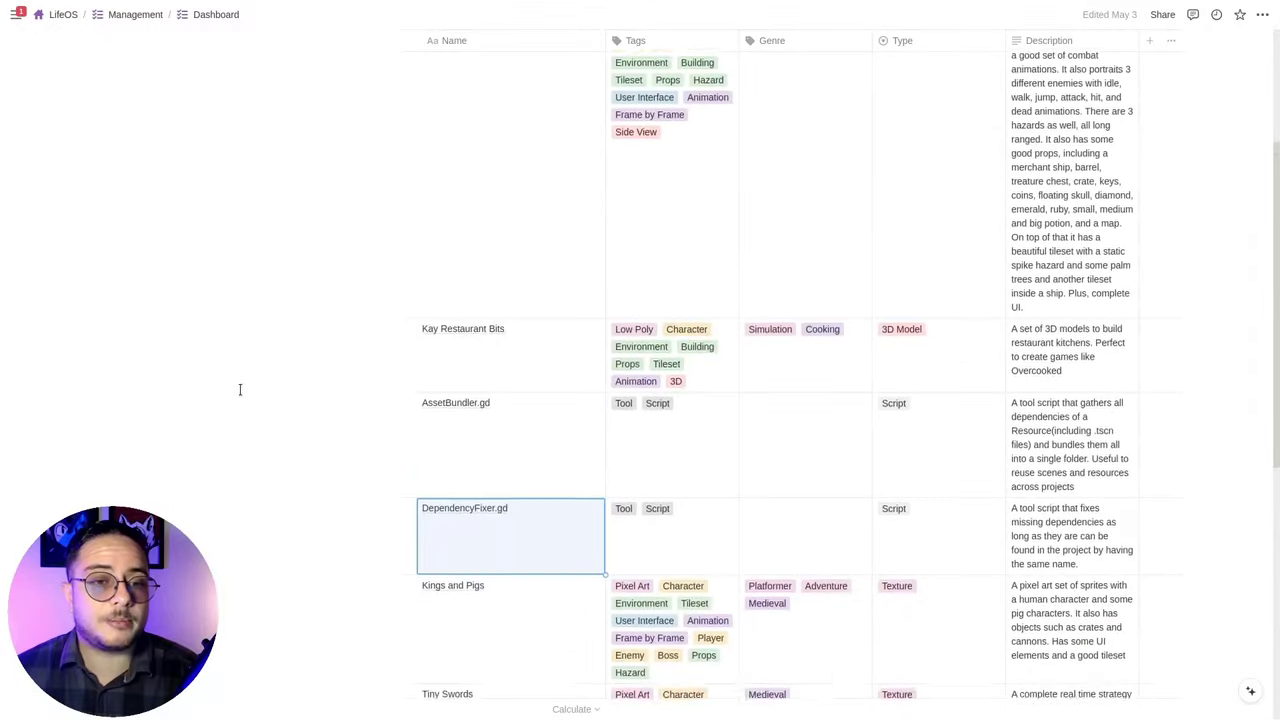
pyautogui.scroll(-5, 240, 391)
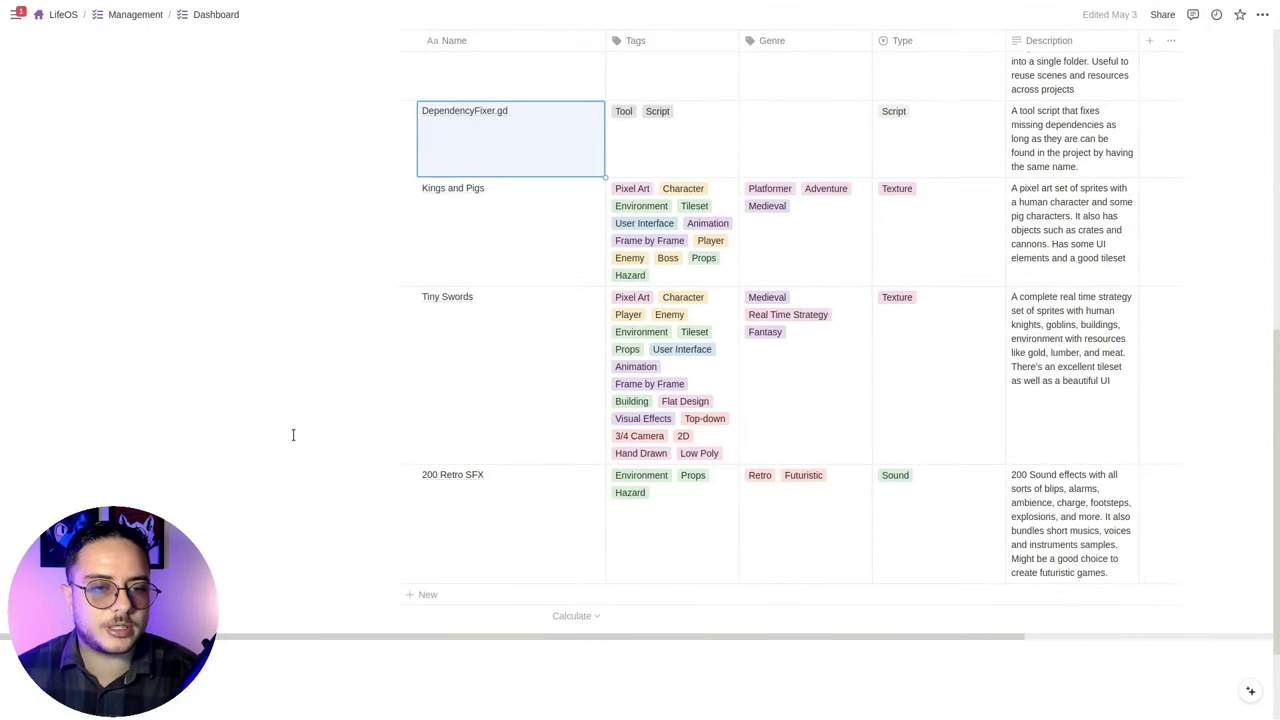
pyautogui.scroll(8, 293, 435)
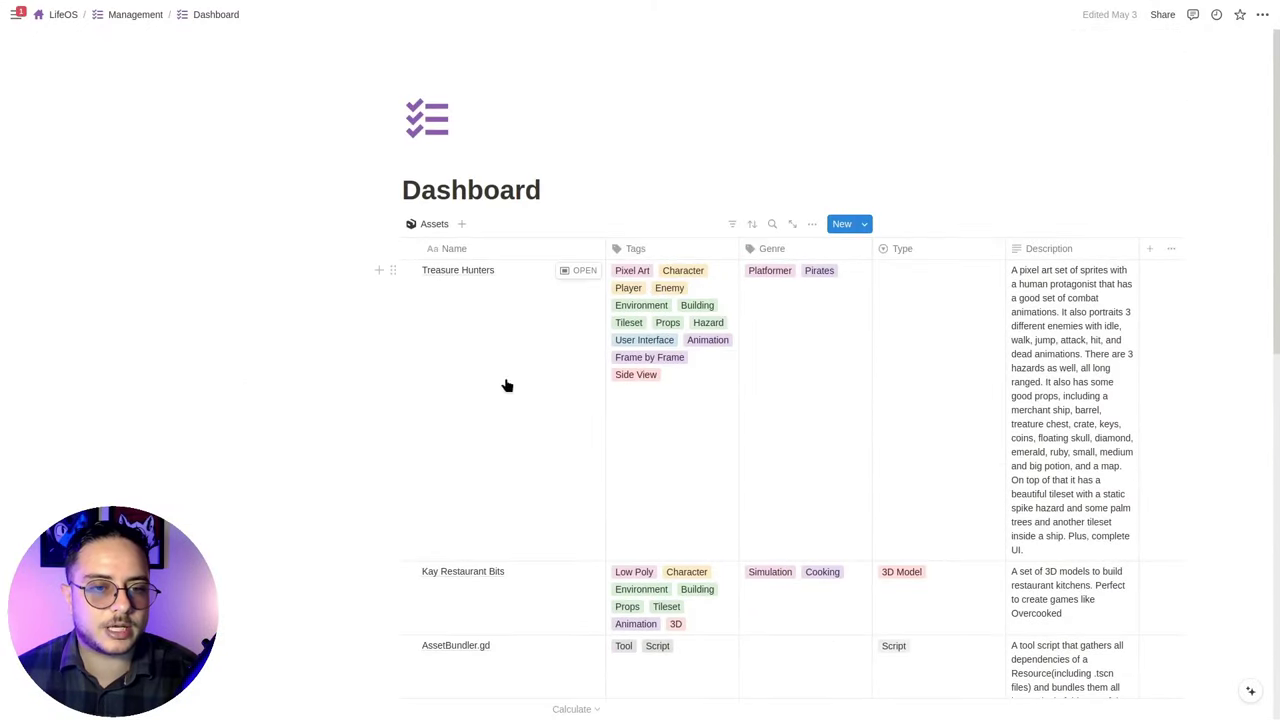
pyautogui.click(569, 286)
pyautogui.press('Escape')
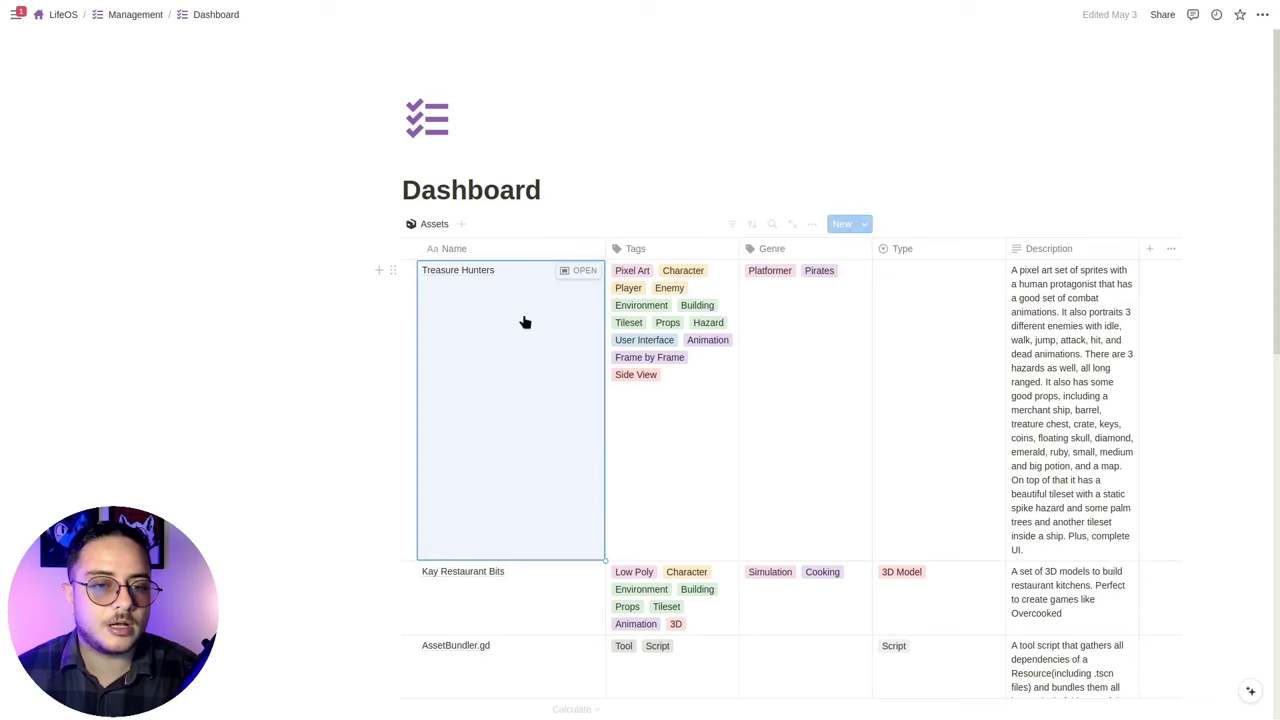
pyautogui.click(585, 270)
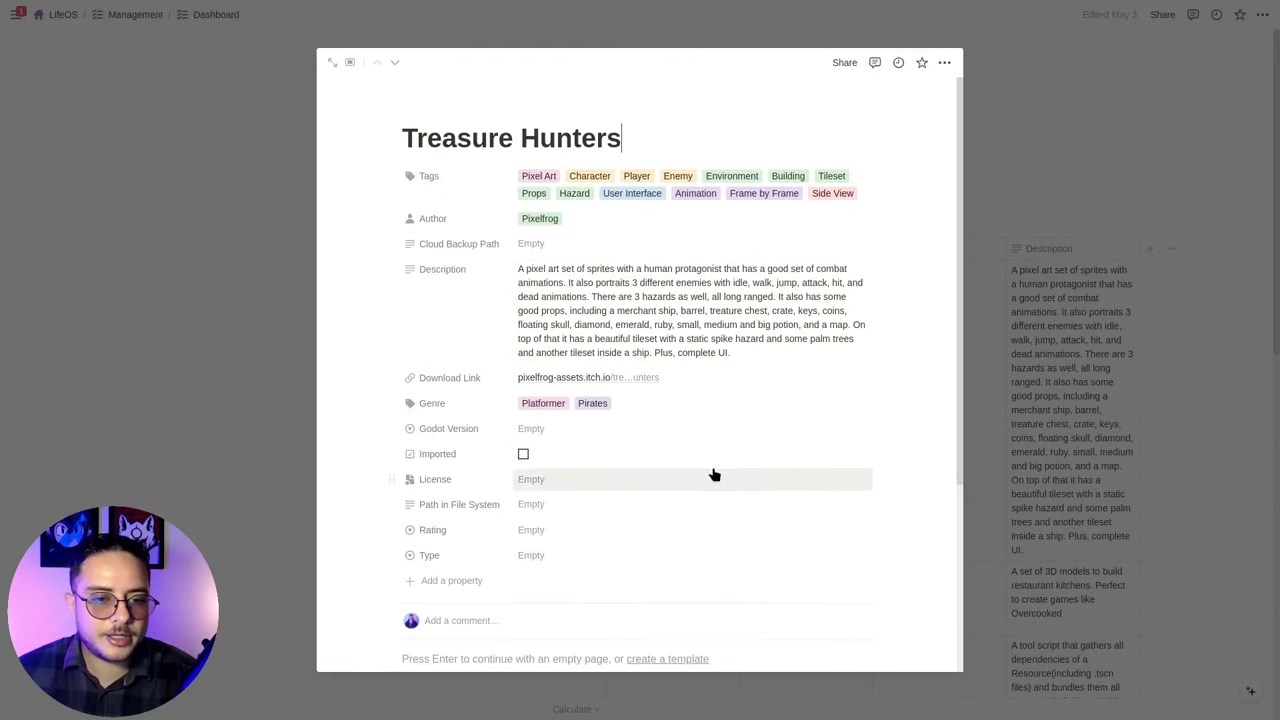
pyautogui.scroll(-3, 671, 460)
pyautogui.click(584, 319)
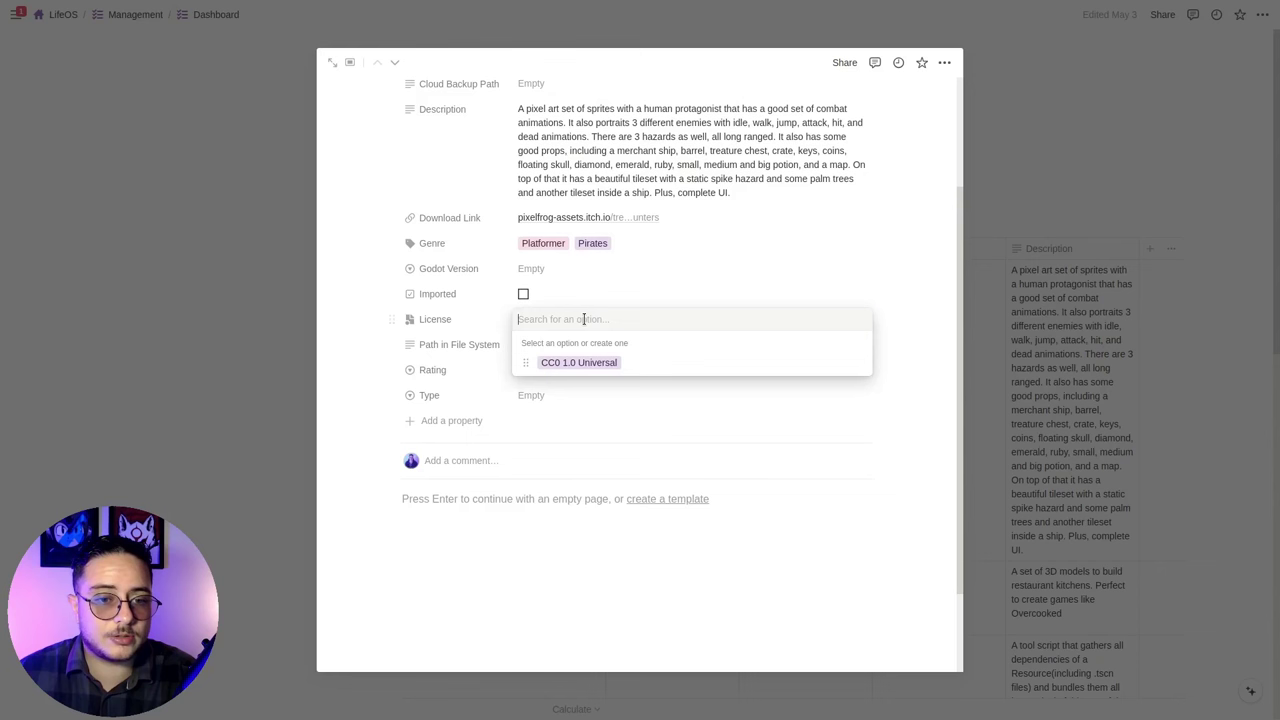
pyautogui.click(642, 360)
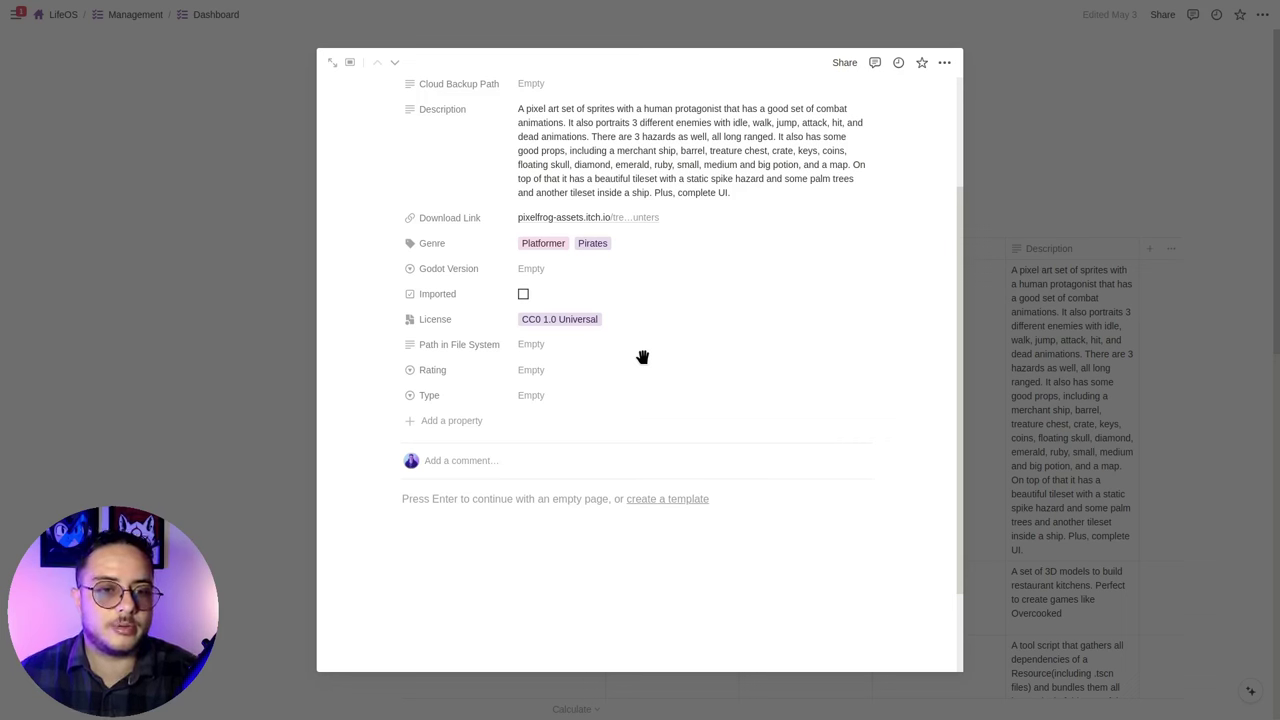
# Step: Set the Treasure Hunters rating to five stars and its type to Texture, finishing back at the Assets table
pyautogui.click(566, 356)
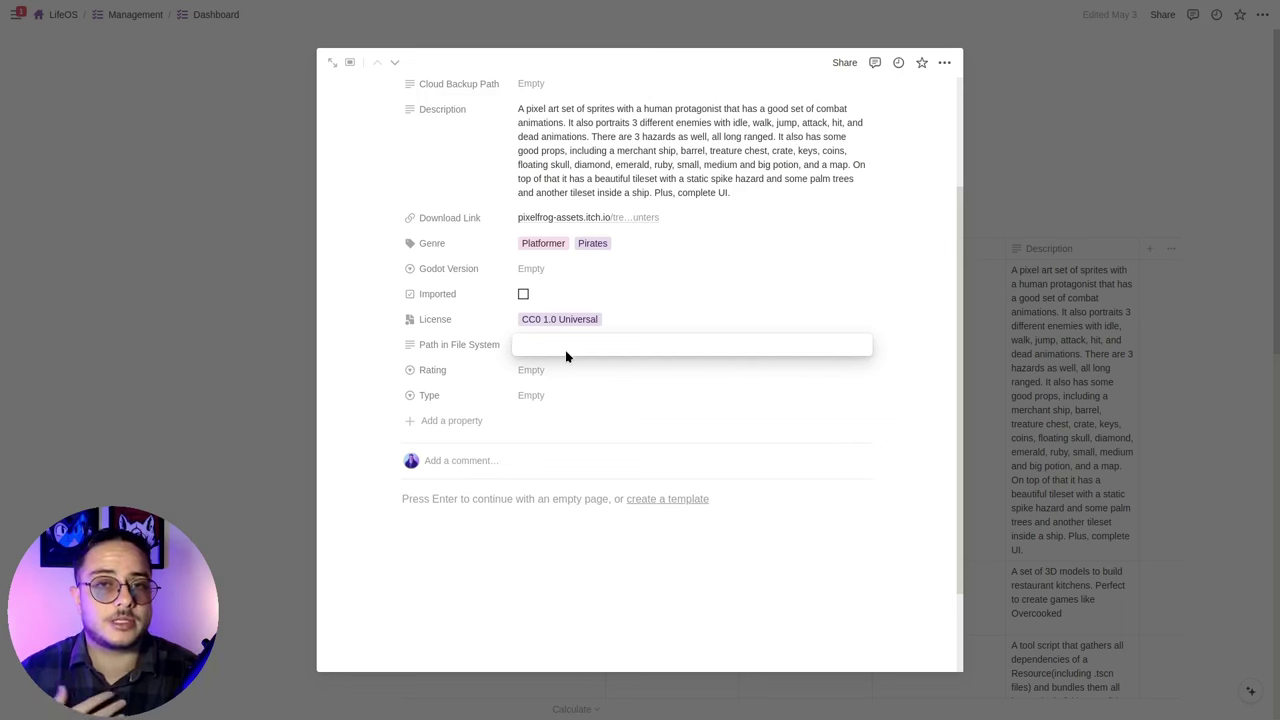
pyautogui.click(566, 400)
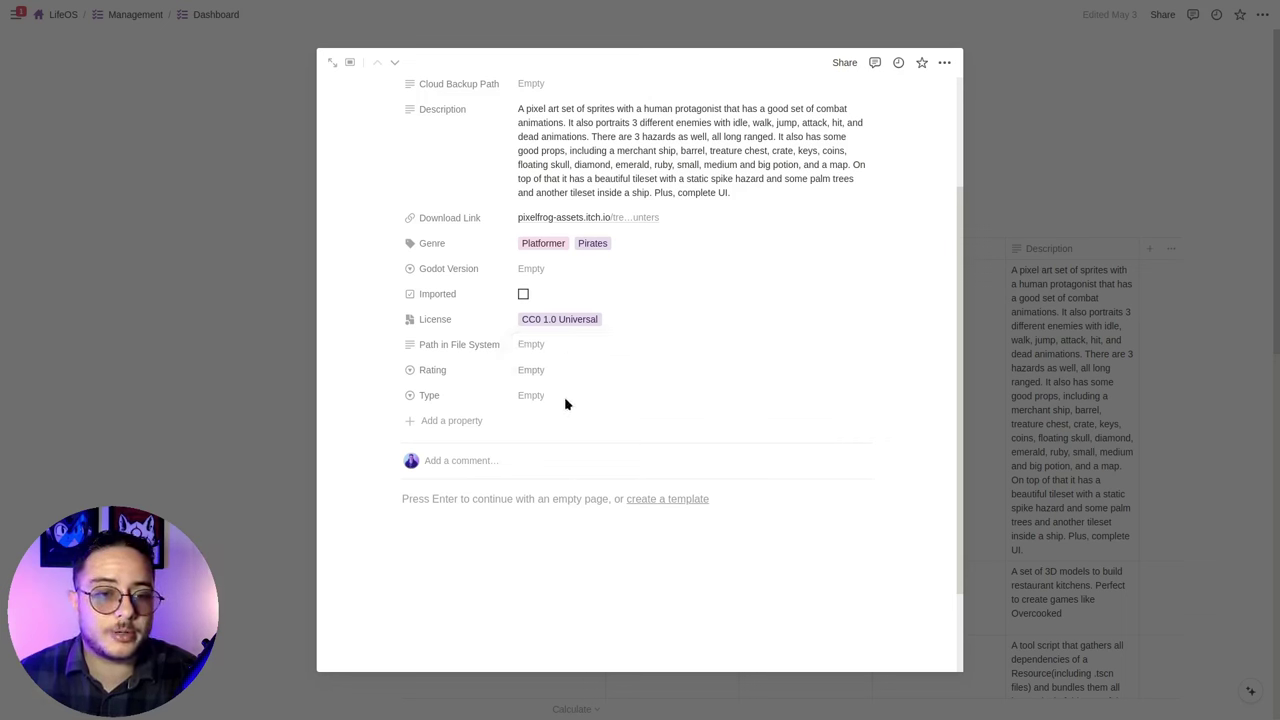
pyautogui.click(560, 371)
pyautogui.click(621, 417)
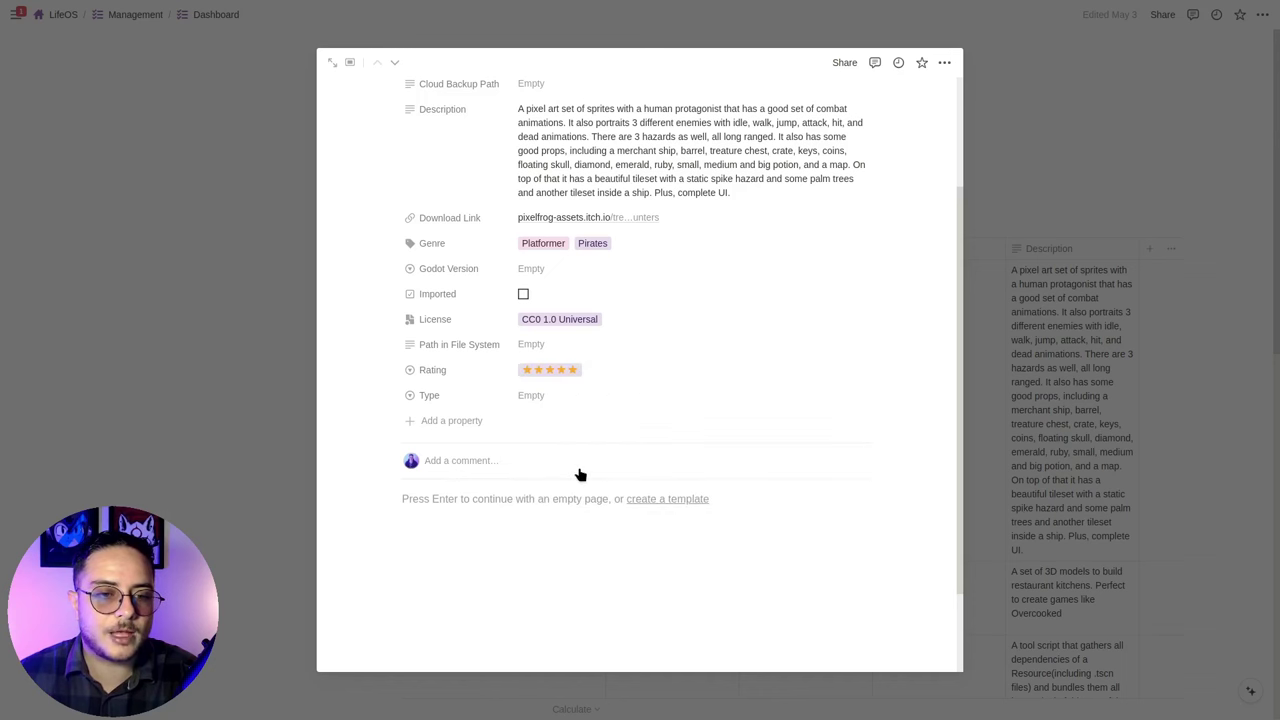
pyautogui.click(557, 397)
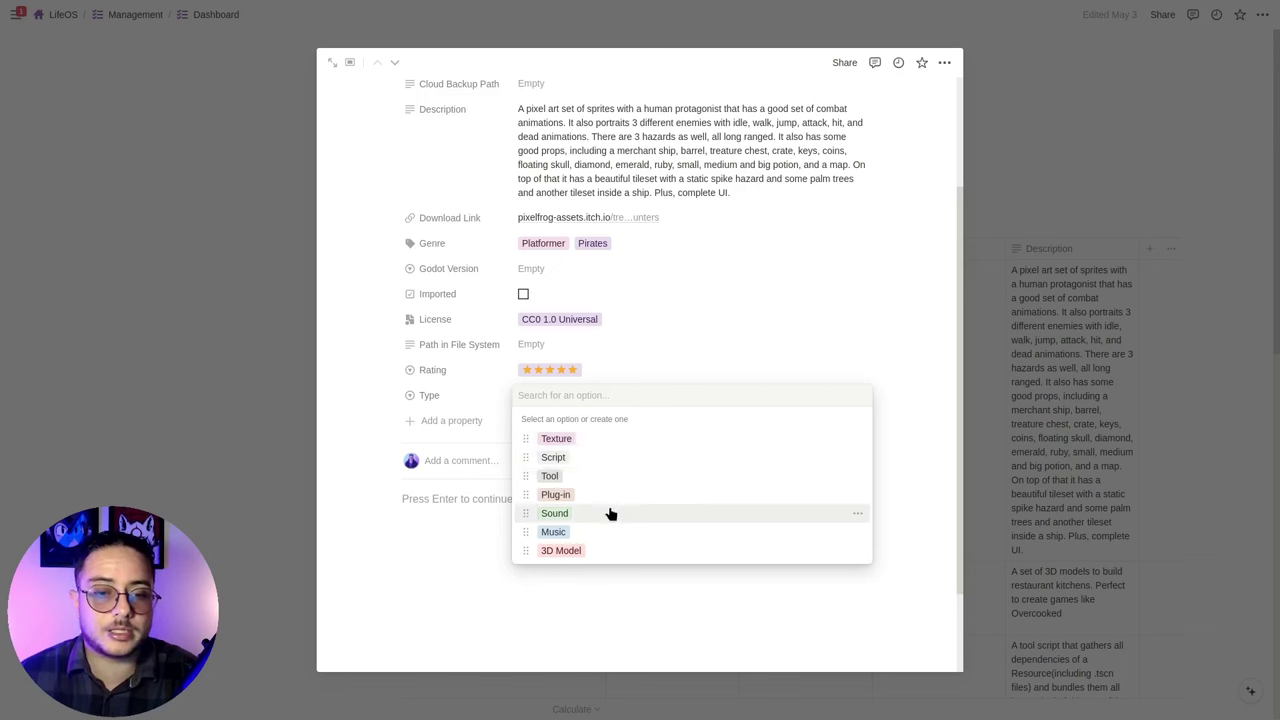
pyautogui.click(605, 440)
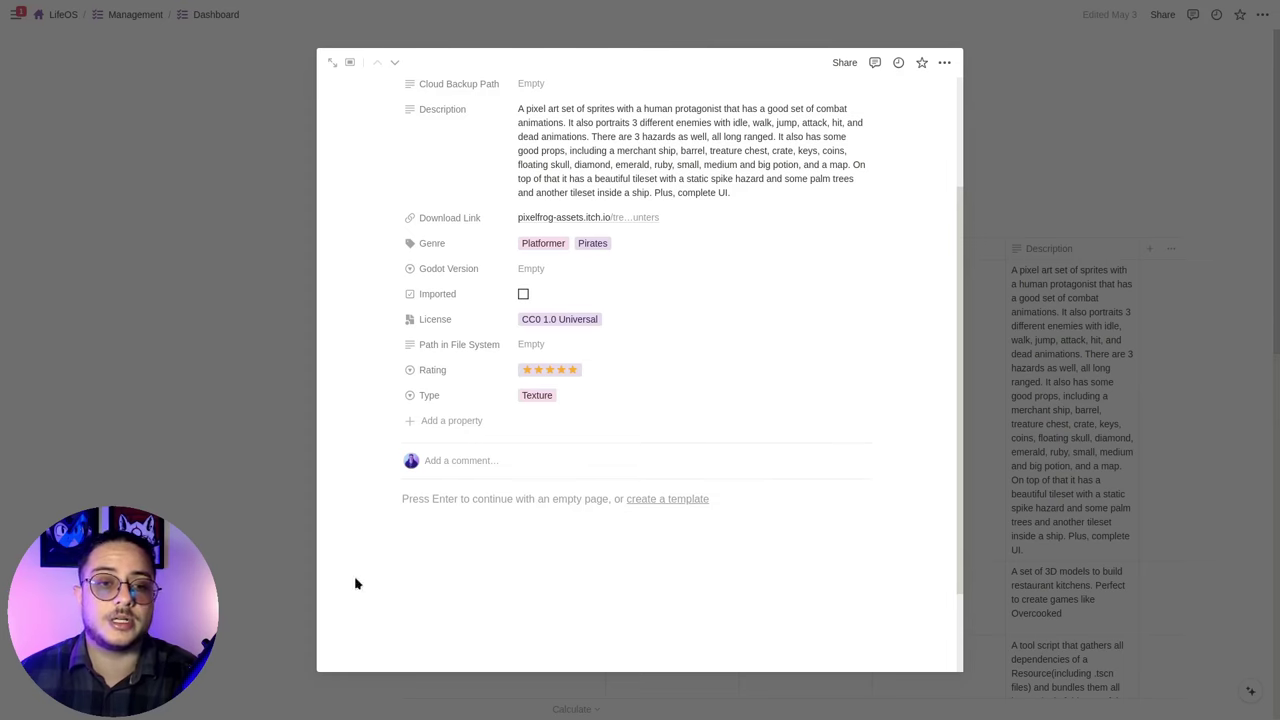
pyautogui.press('Escape')
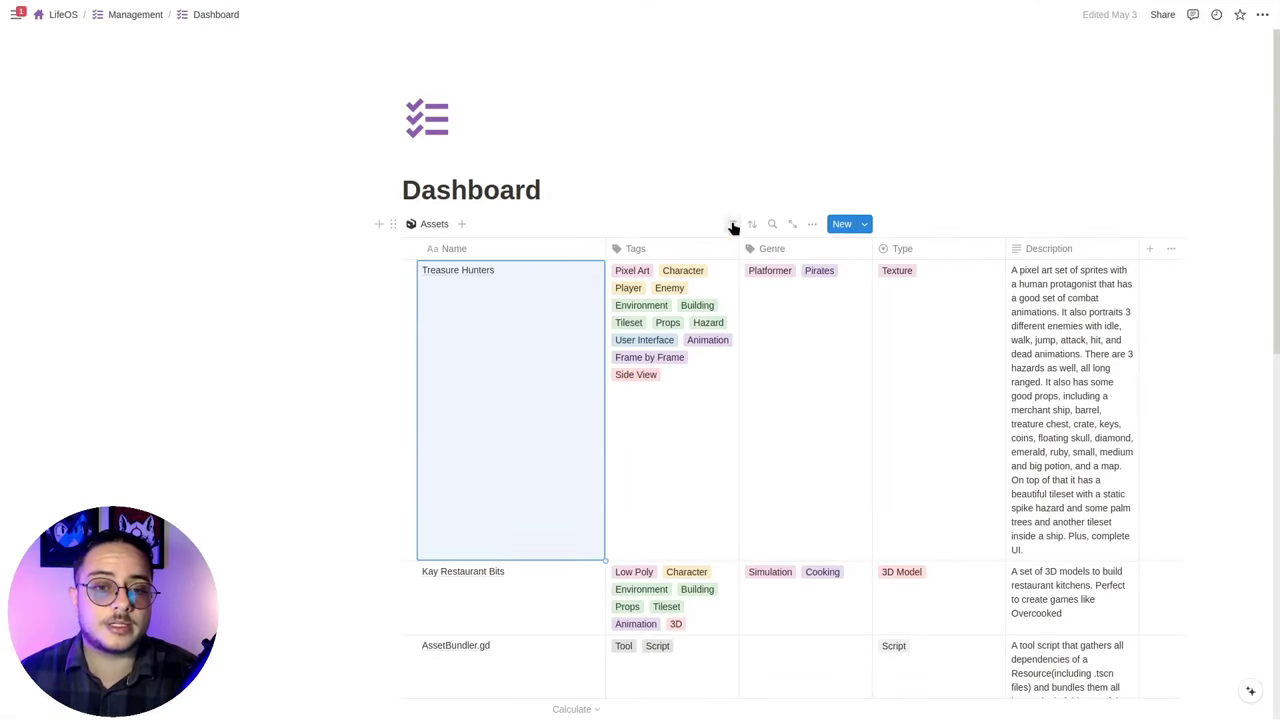
# Step: Filter the Assets table to entries whose genre contains Real Time Strategy
pyautogui.click(731, 224)
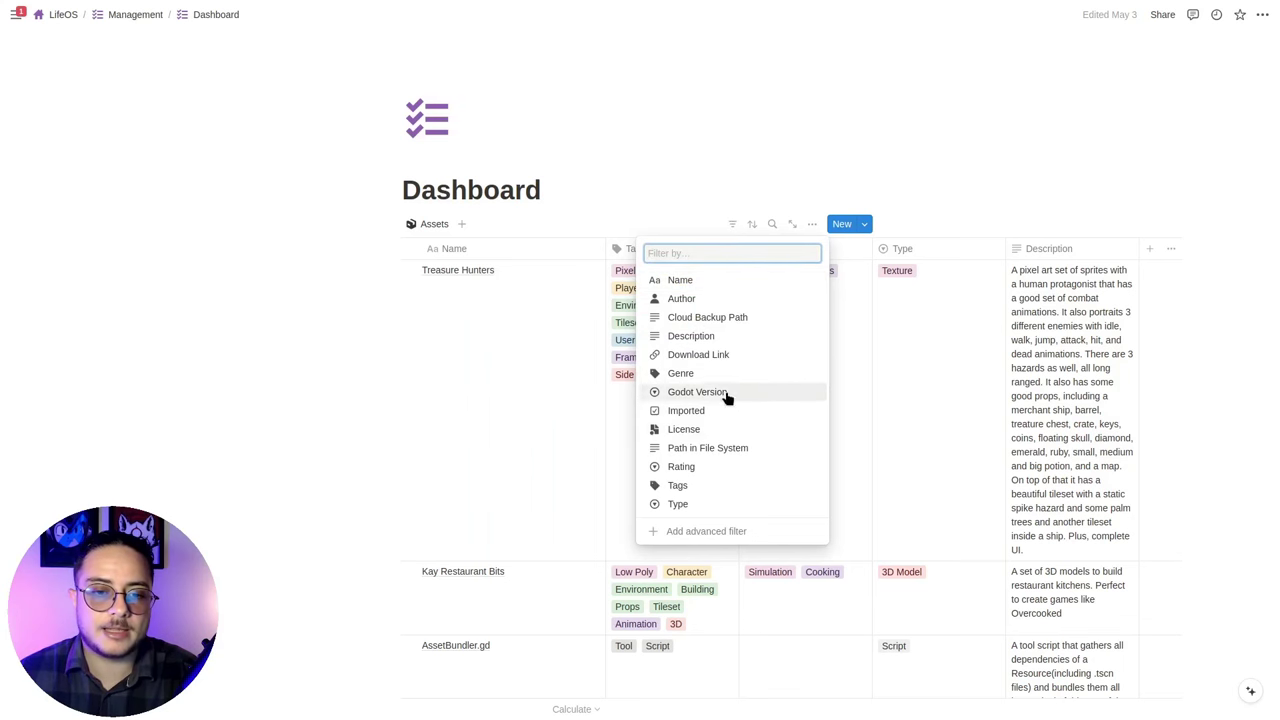
pyautogui.click(729, 376)
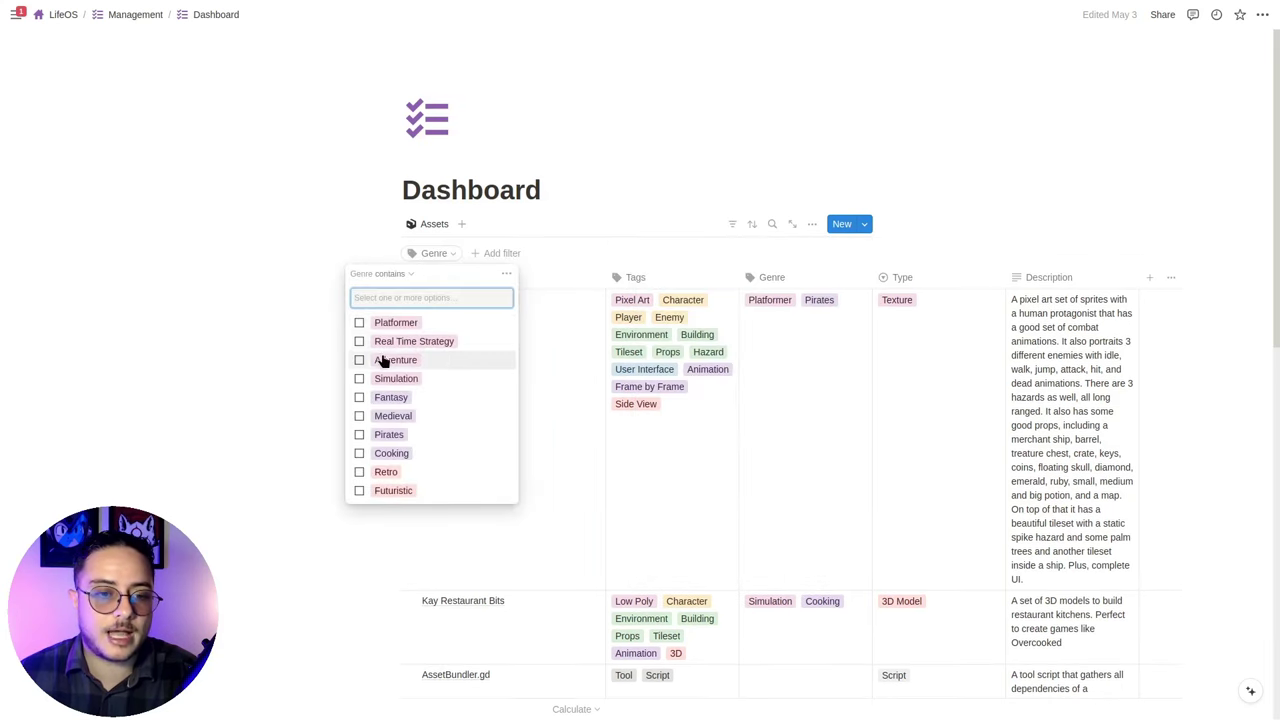
pyautogui.click(359, 343)
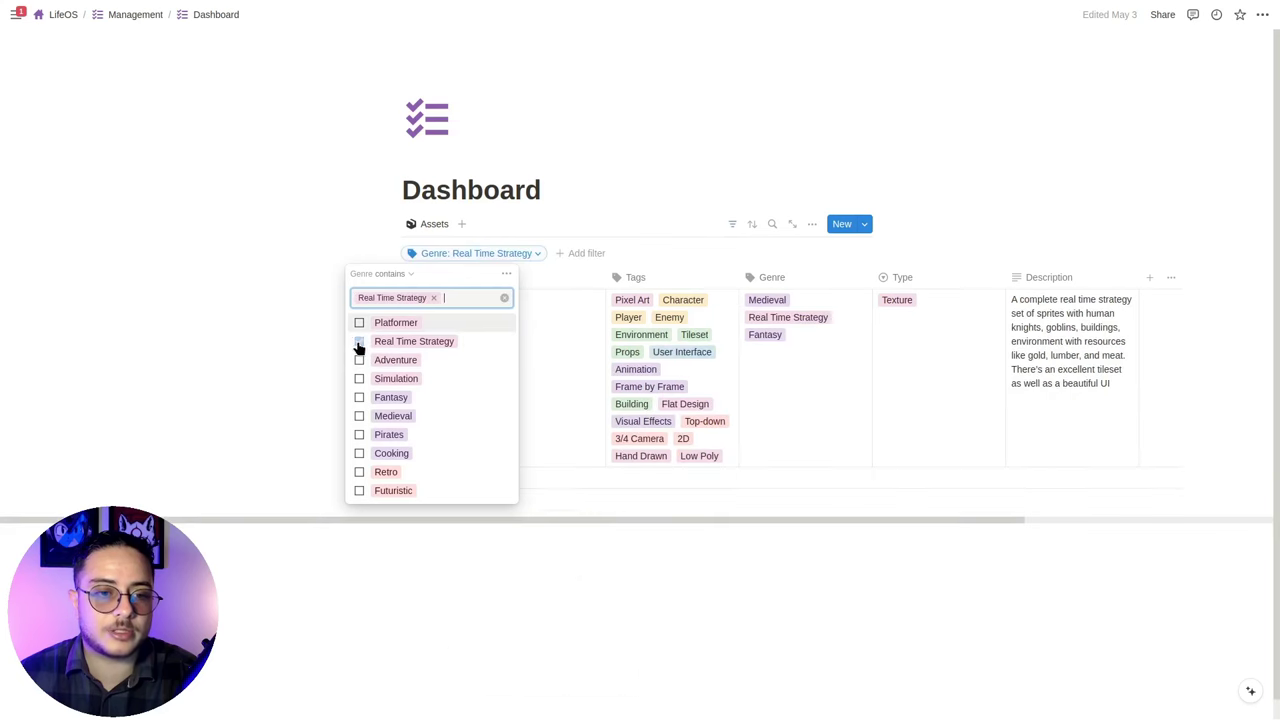
pyautogui.click(176, 400)
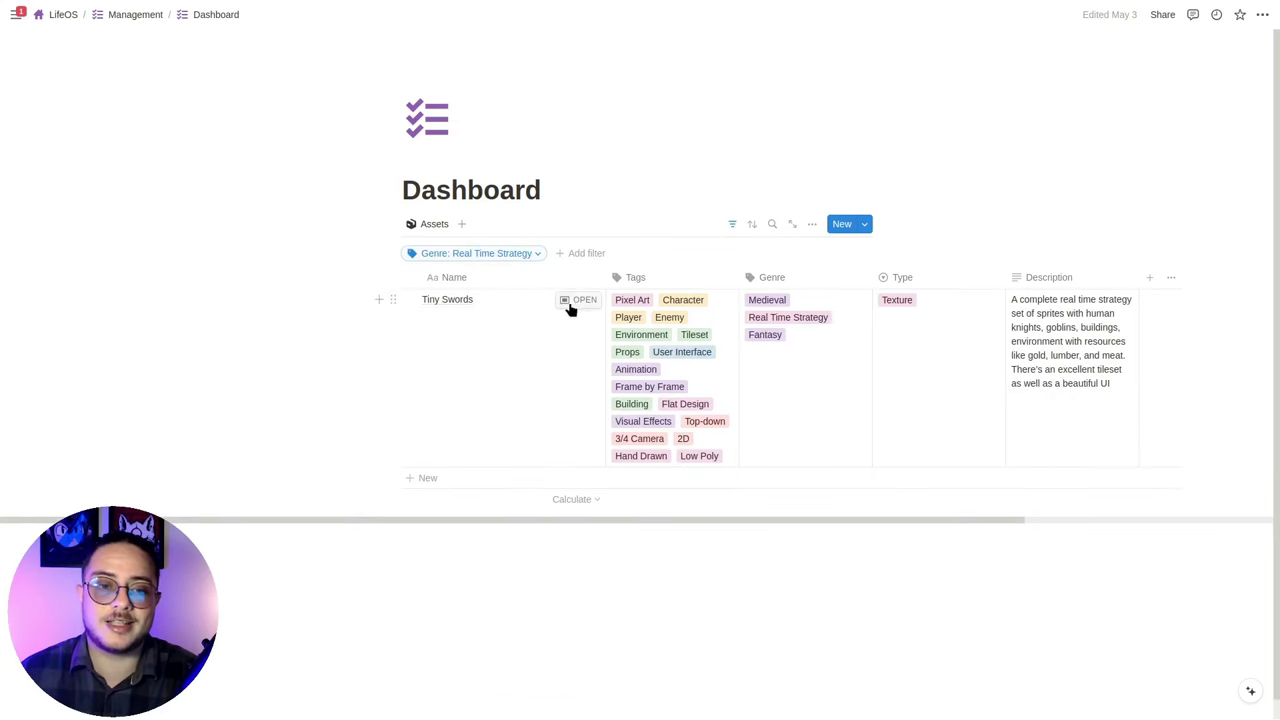
# Step: Open the Tiny Swords entry and its itch.io download page in the browser, and look over the asset pack
pyautogui.click(581, 300)
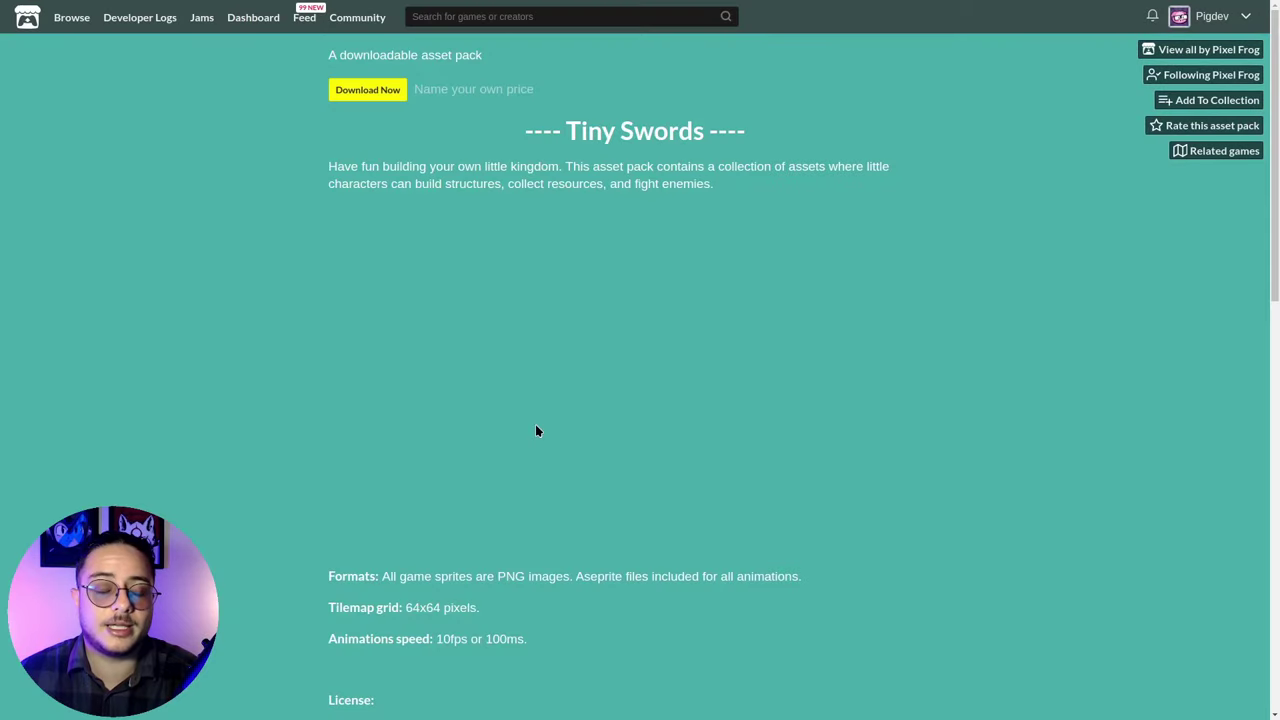
pyautogui.scroll(-4, 1277, 88)
pyautogui.scroll(4, 1277, 88)
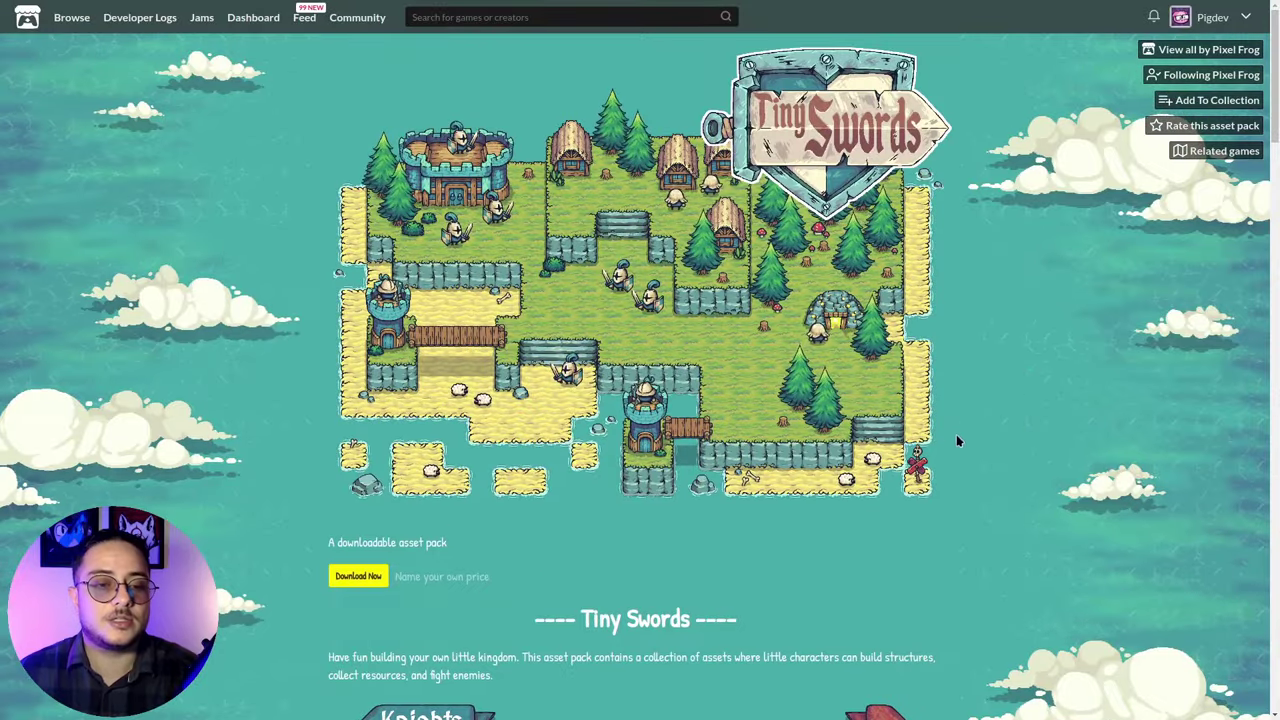
# Step: Switch back to Notion and close the open asset entry to return to the Assets table
pyautogui.press('super')
pyautogui.click(380, 195)
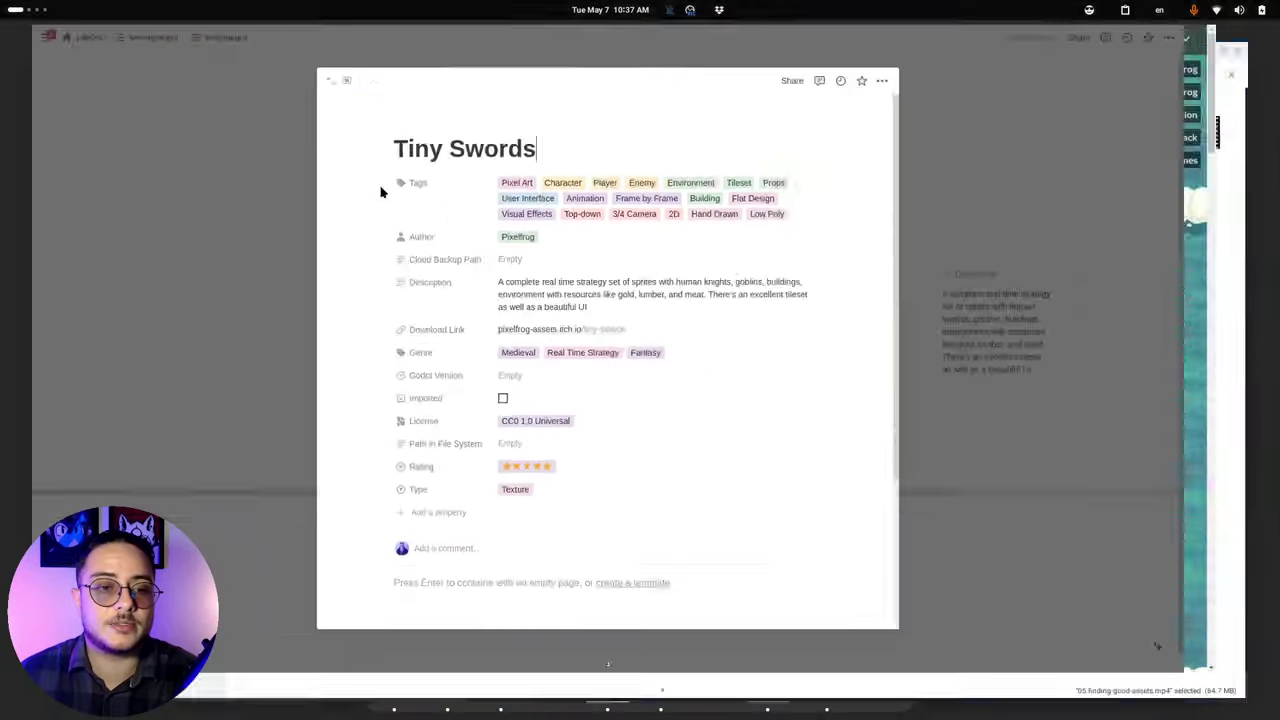
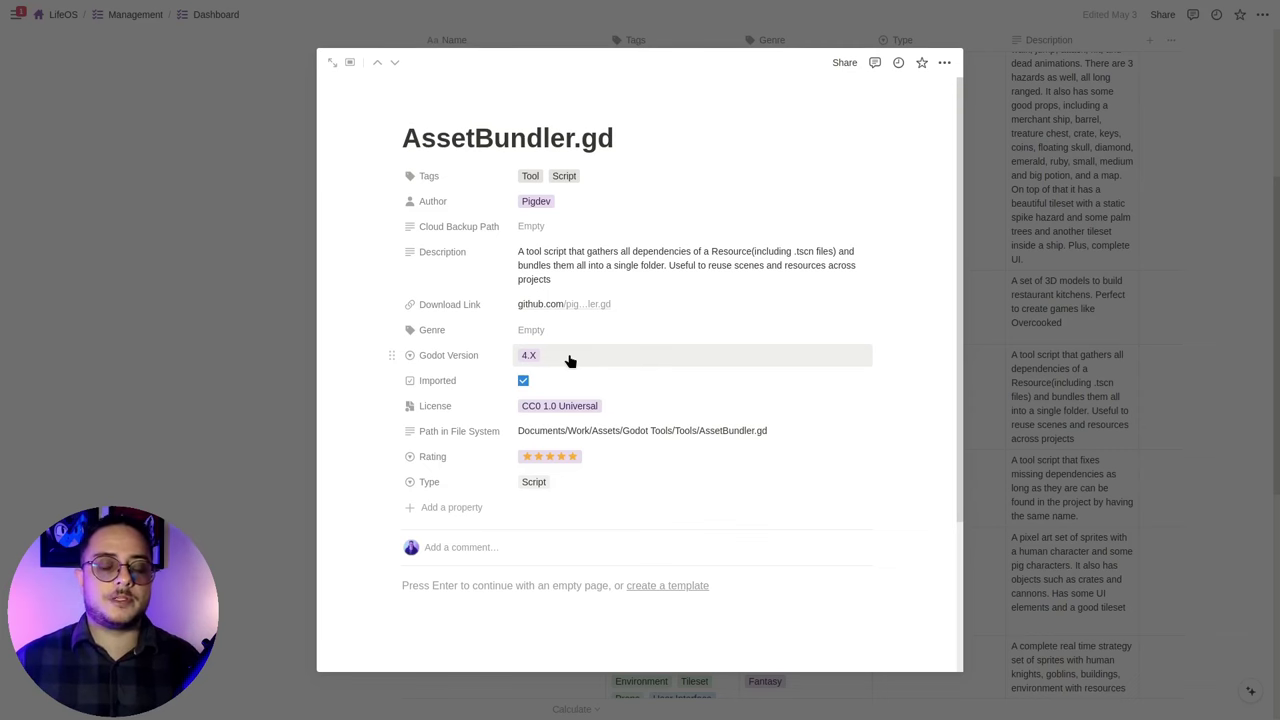
pyautogui.click(254, 366)
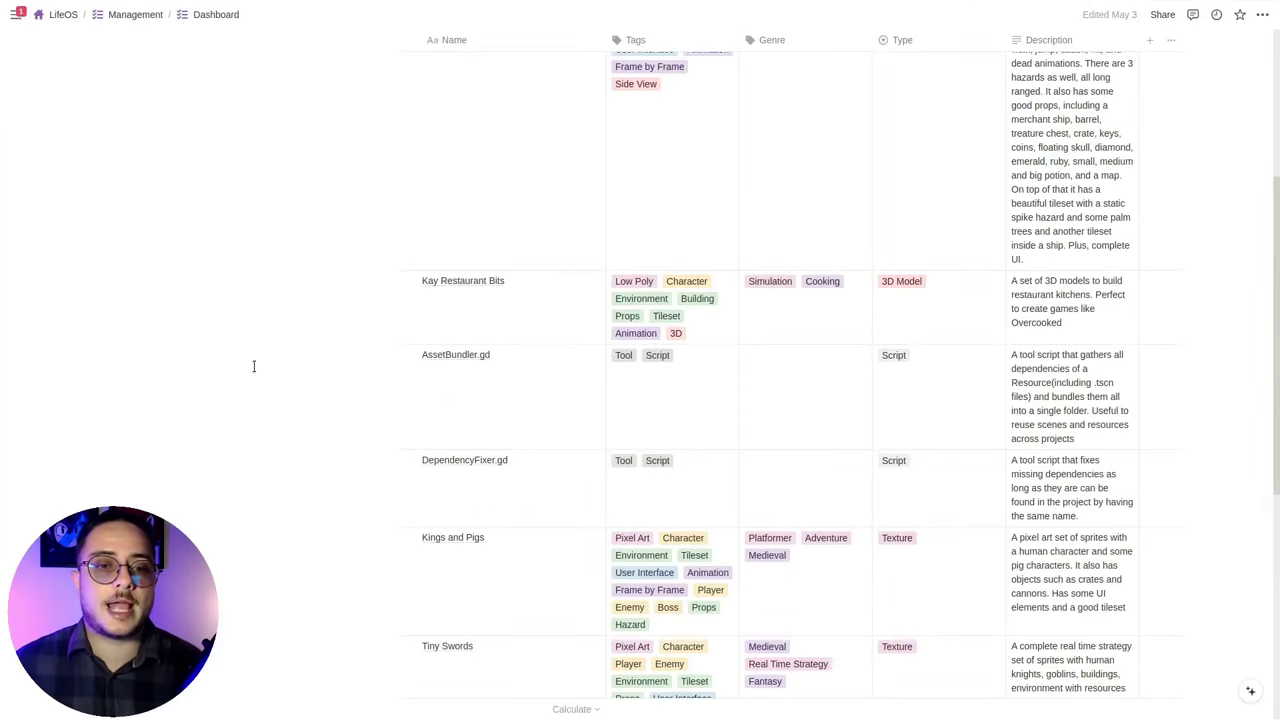
# Step: Filter the Assets table to entries whose Imported property is Checked
pyautogui.scroll(5, 254, 366)
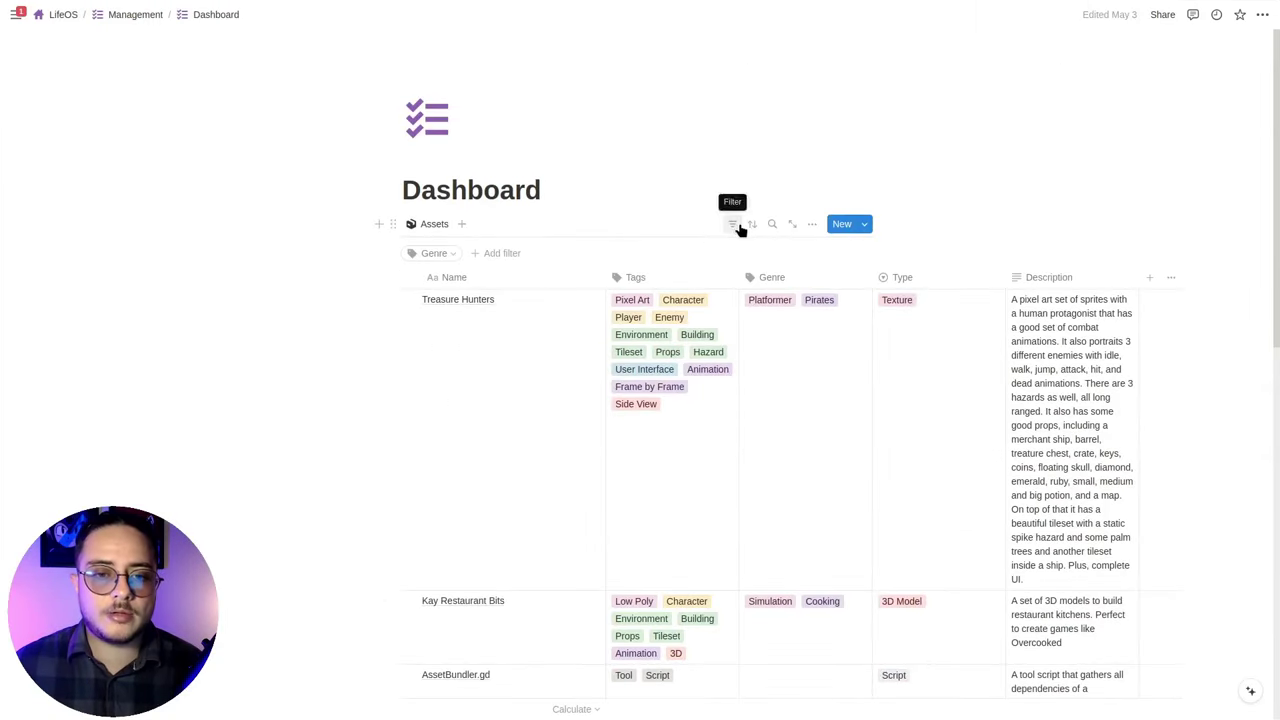
pyautogui.click(740, 229)
pyautogui.click(733, 224)
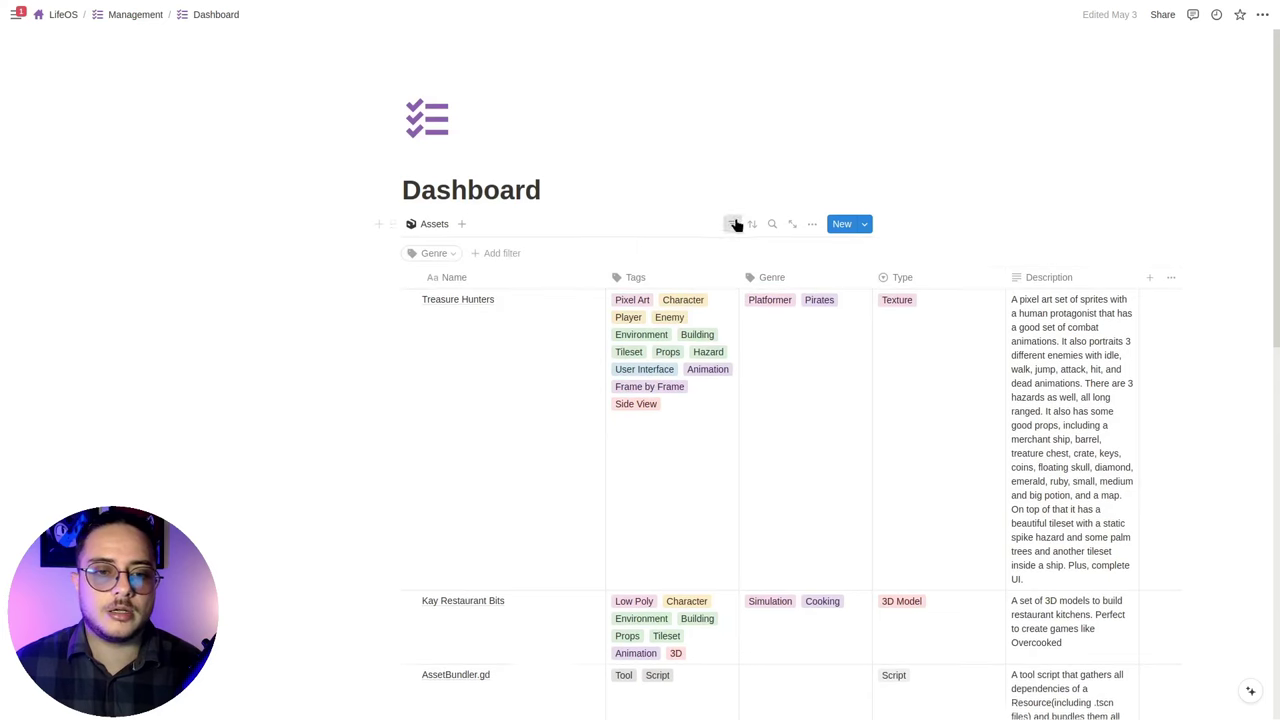
pyautogui.click(480, 254)
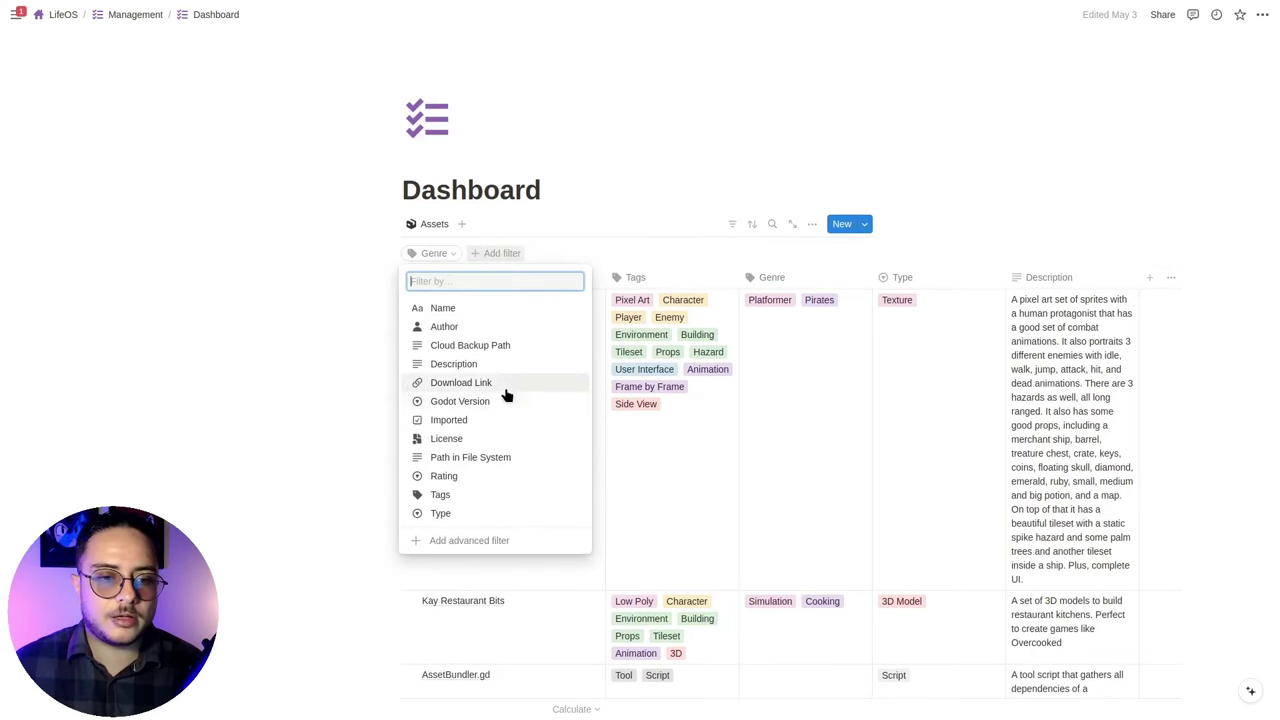
pyautogui.click(491, 420)
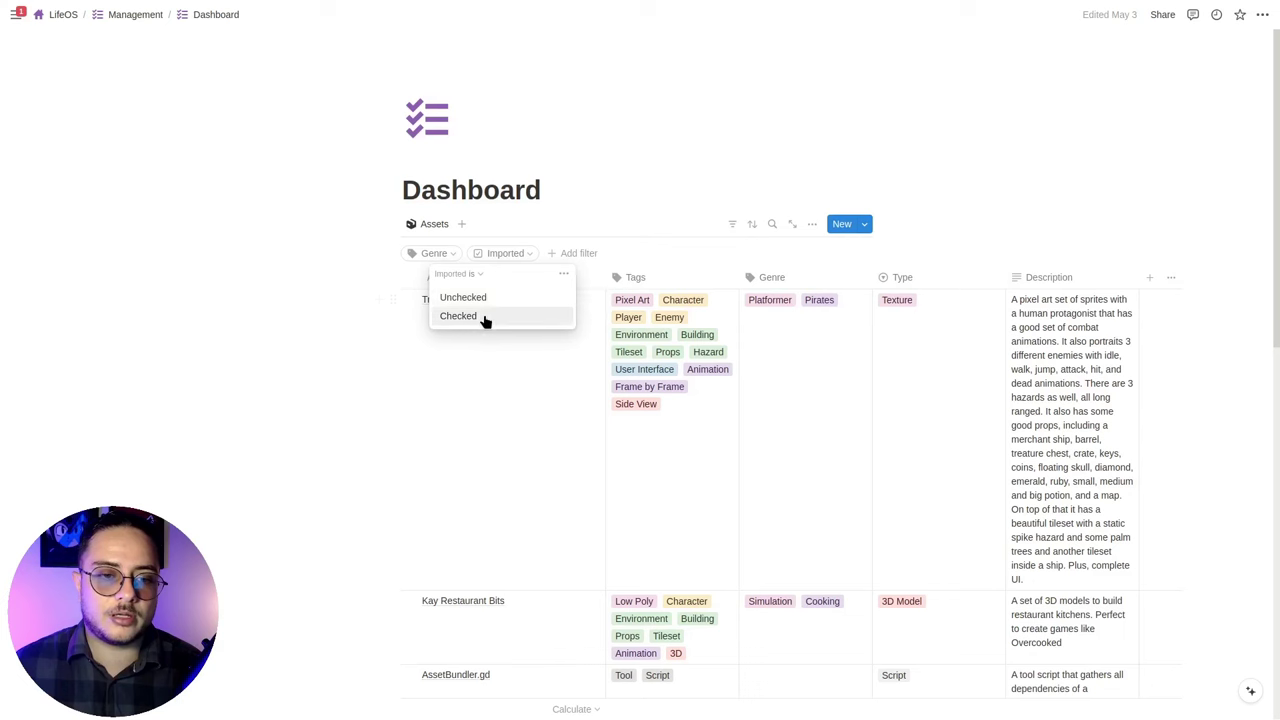
pyautogui.click(485, 318)
# Step: Add a Godot Version filter to the Assets table that includes both 3.X and 4.X
pyautogui.click(610, 253)
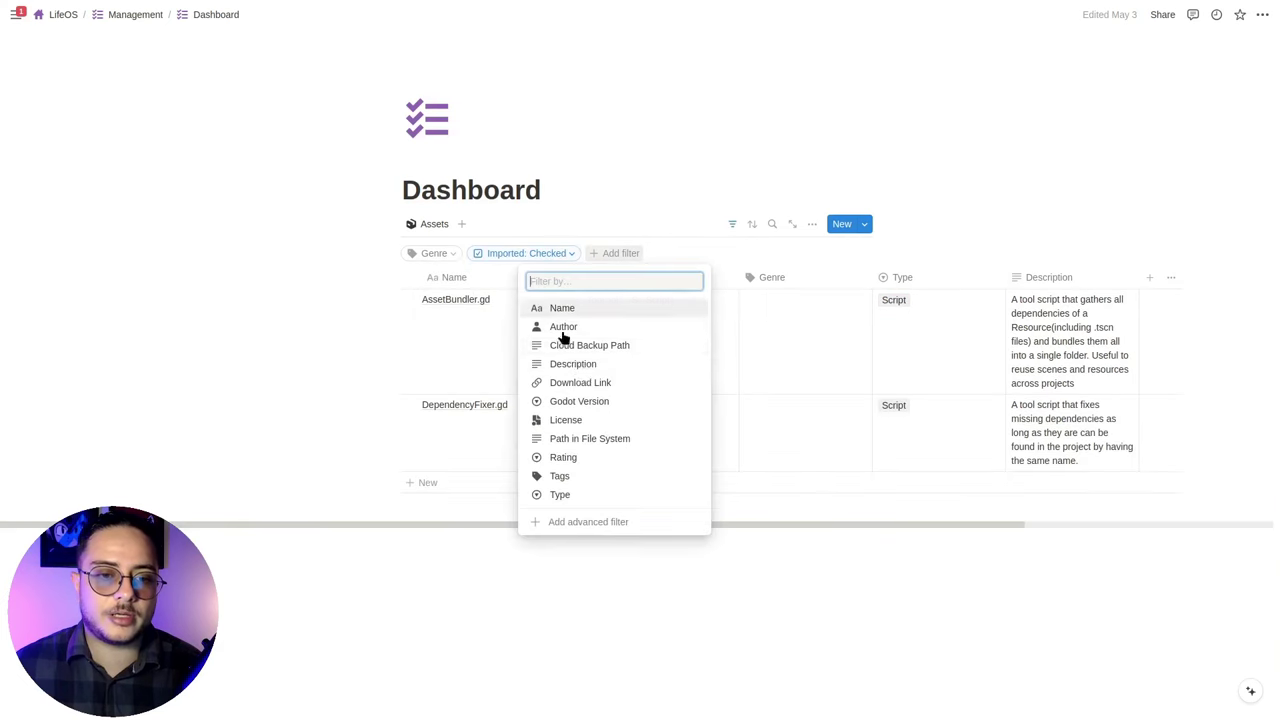
pyautogui.click(600, 406)
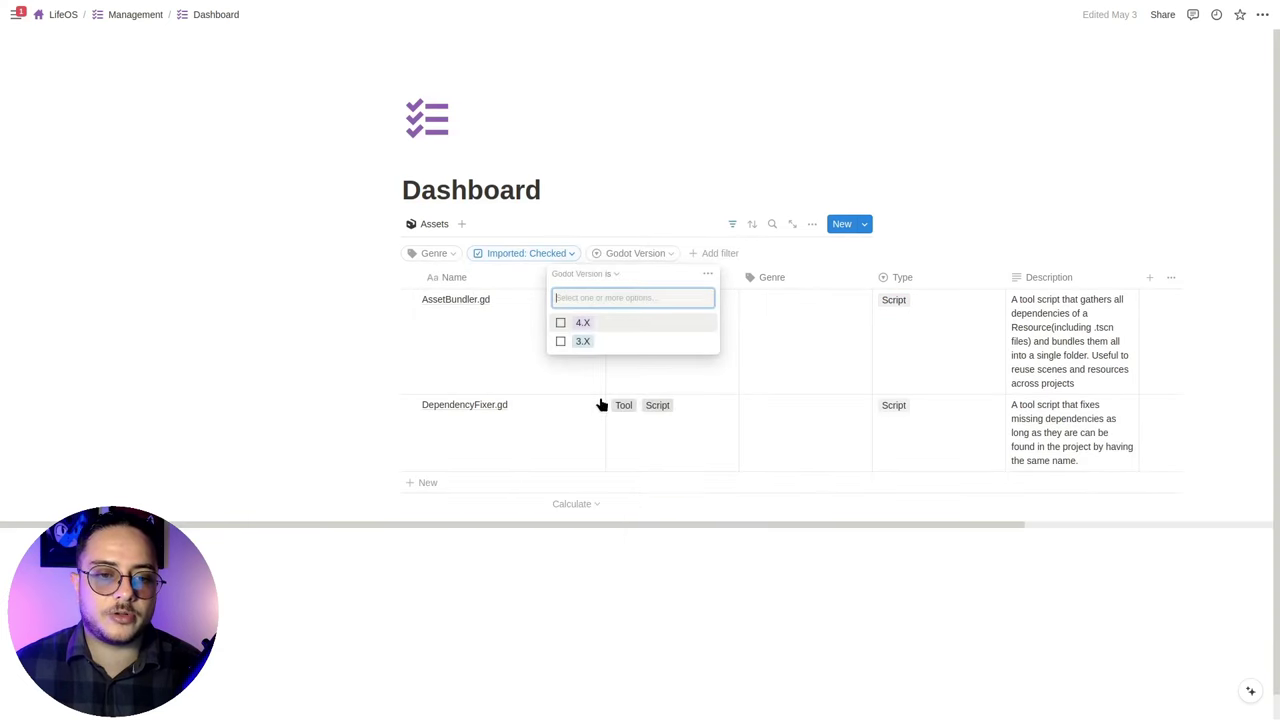
pyautogui.click(562, 344)
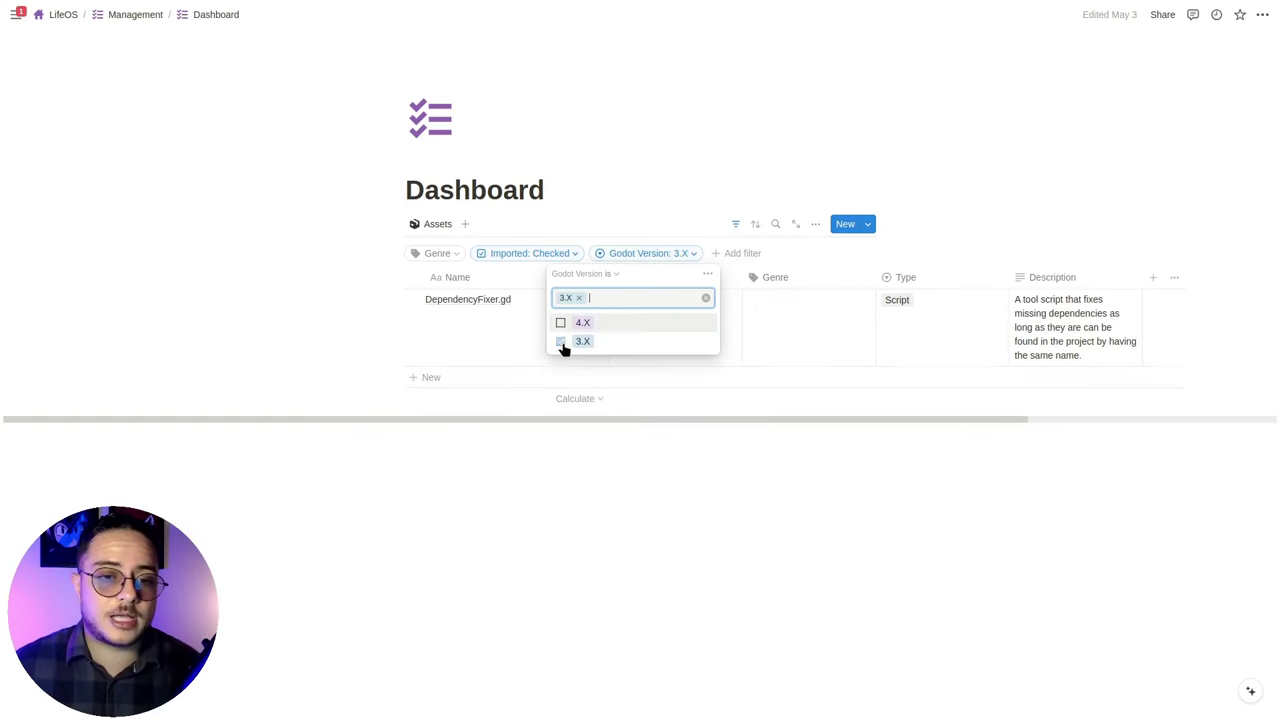
pyautogui.click(560, 325)
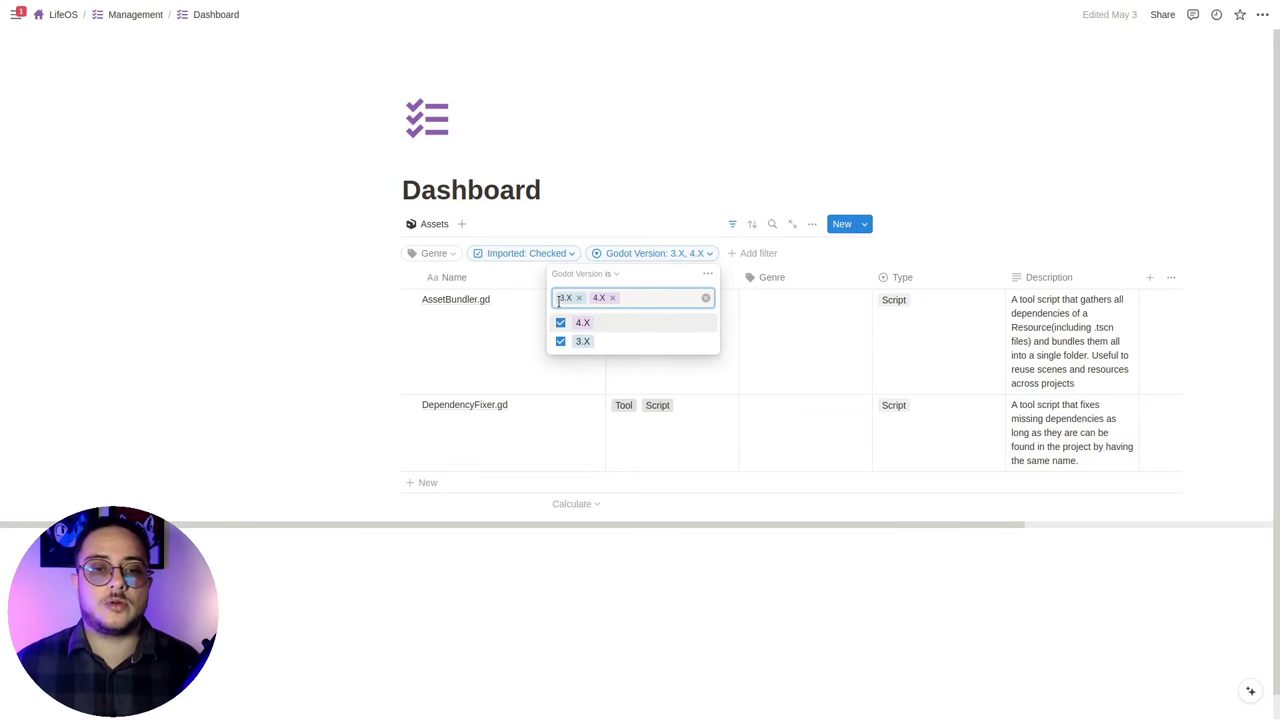
pyautogui.click(473, 566)
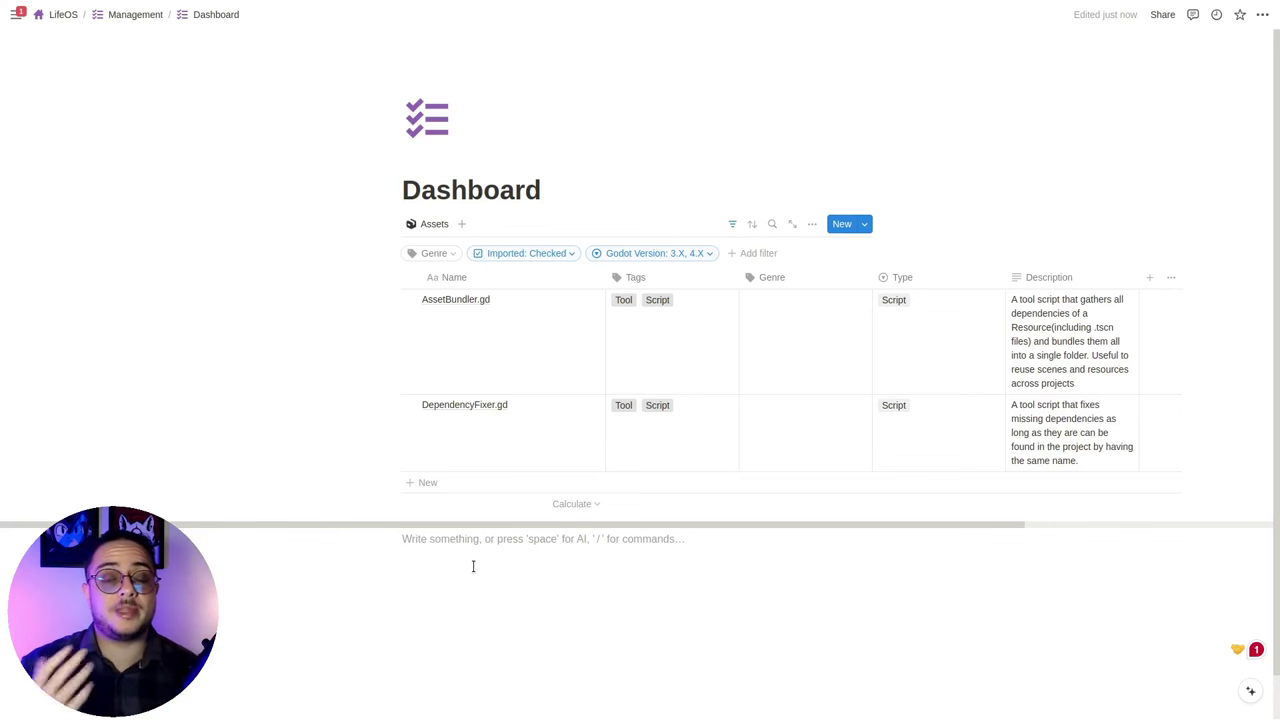
# Step: Look over the Kings and Pigs asset pack page on itch.io in the browser
pyautogui.moveTo(531, 446)
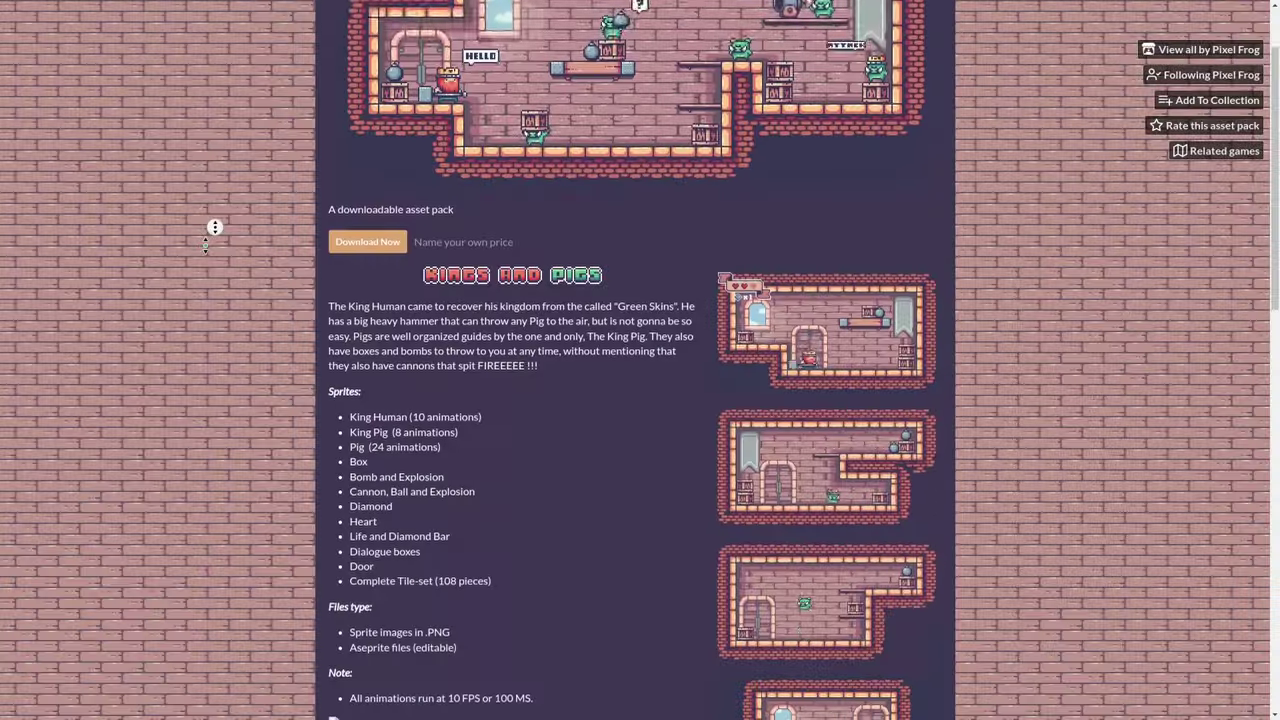
pyautogui.scroll(-1, 680, 320)
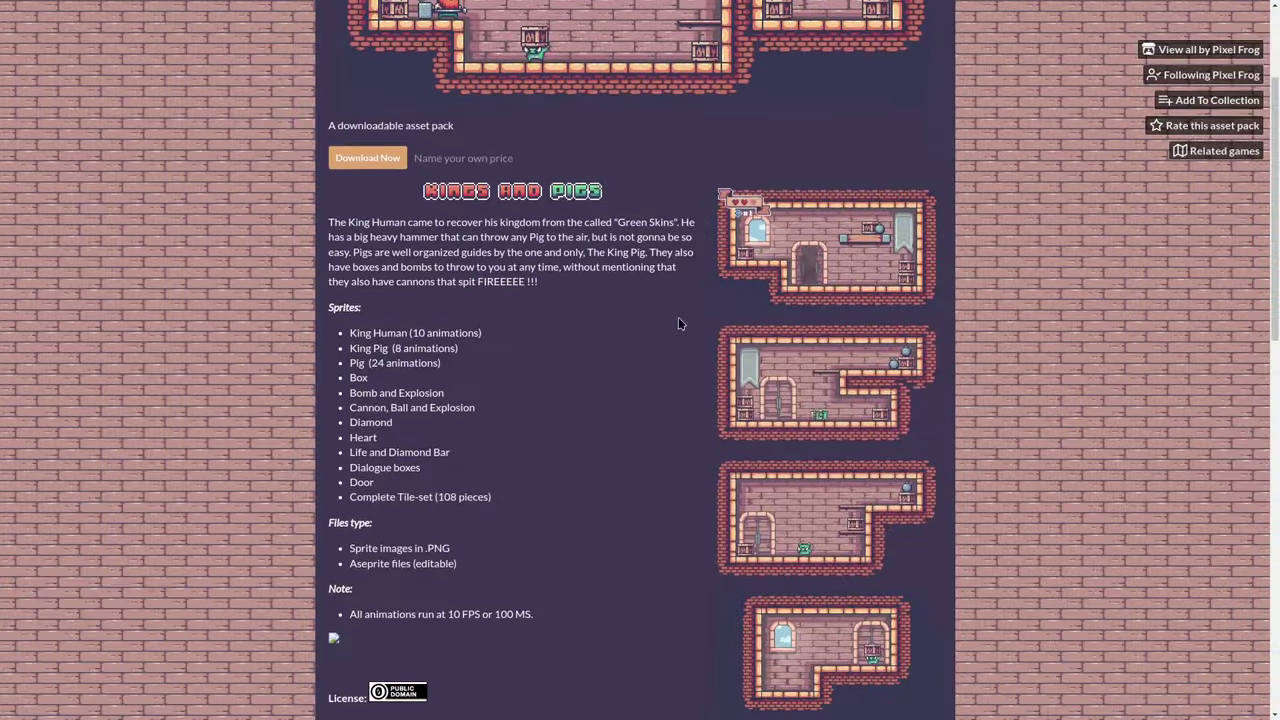
pyautogui.click(850, 287)
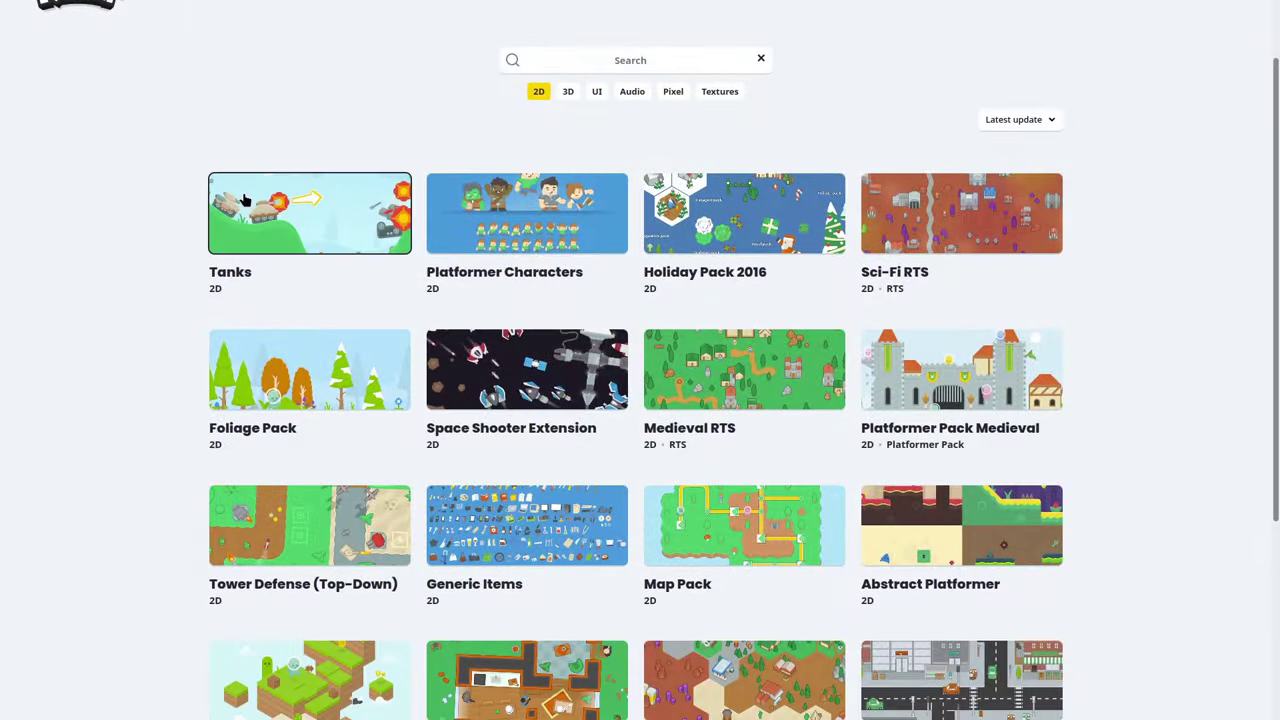
# Step: Open the Tanks pack in Kenney's 2D assets, view its sample scene enlarged, and return to the asset list
pyautogui.click(243, 200)
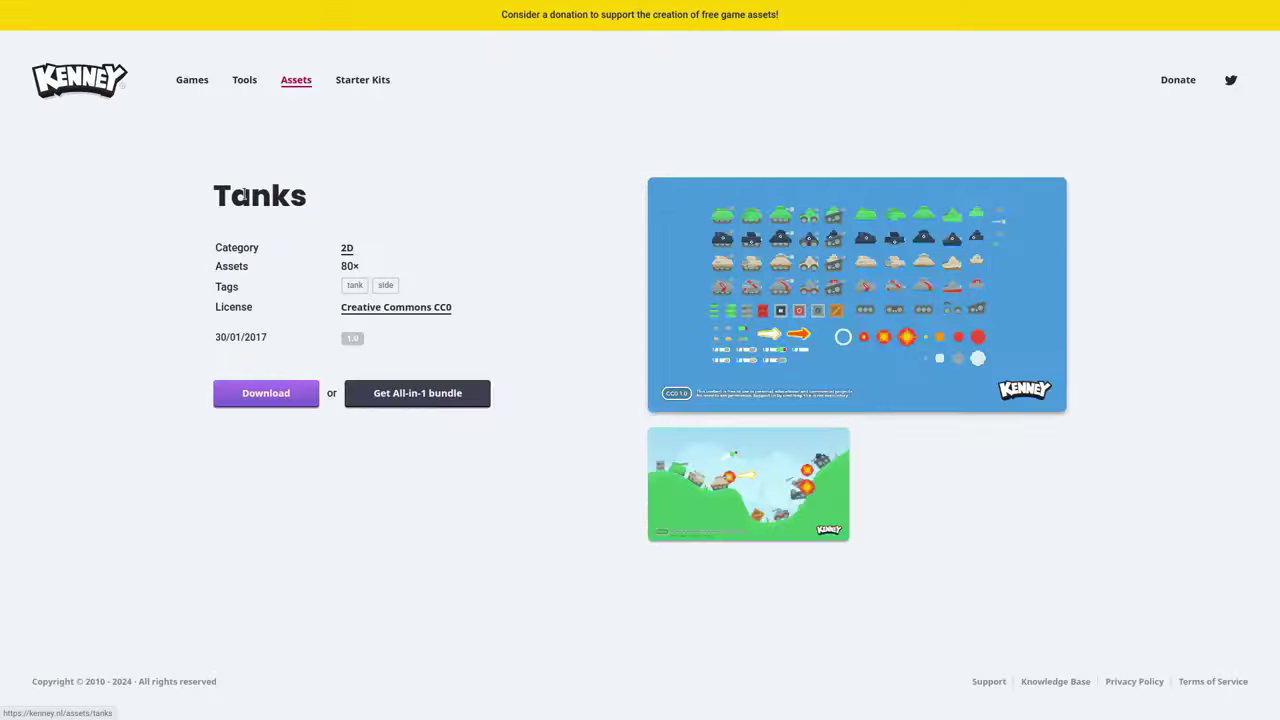
pyautogui.click(733, 487)
pyautogui.click(731, 486)
pyautogui.hotkey('alt', 'Left')
# Step: Open Kenney's Foliage Pack, view its sample scene enlarged, and return to the asset list
pyautogui.click(293, 366)
pyautogui.click(731, 481)
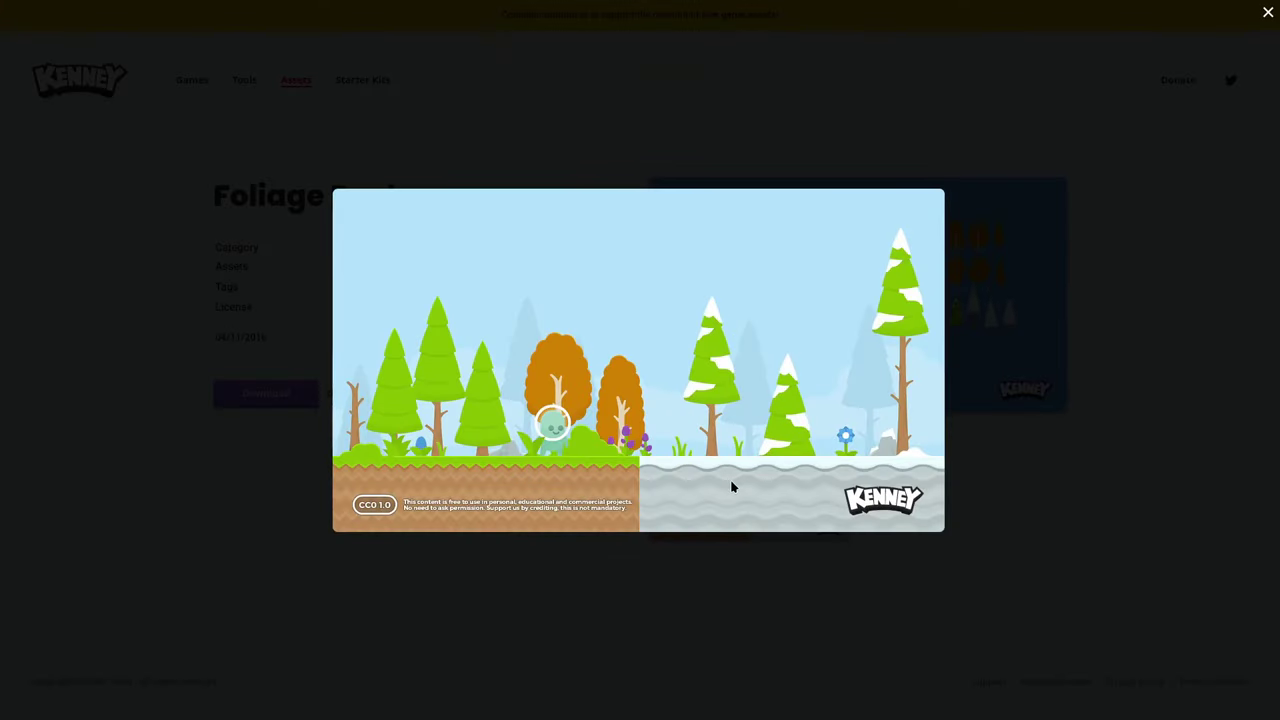
pyautogui.click(731, 485)
pyautogui.hotkey('alt', 'Left')
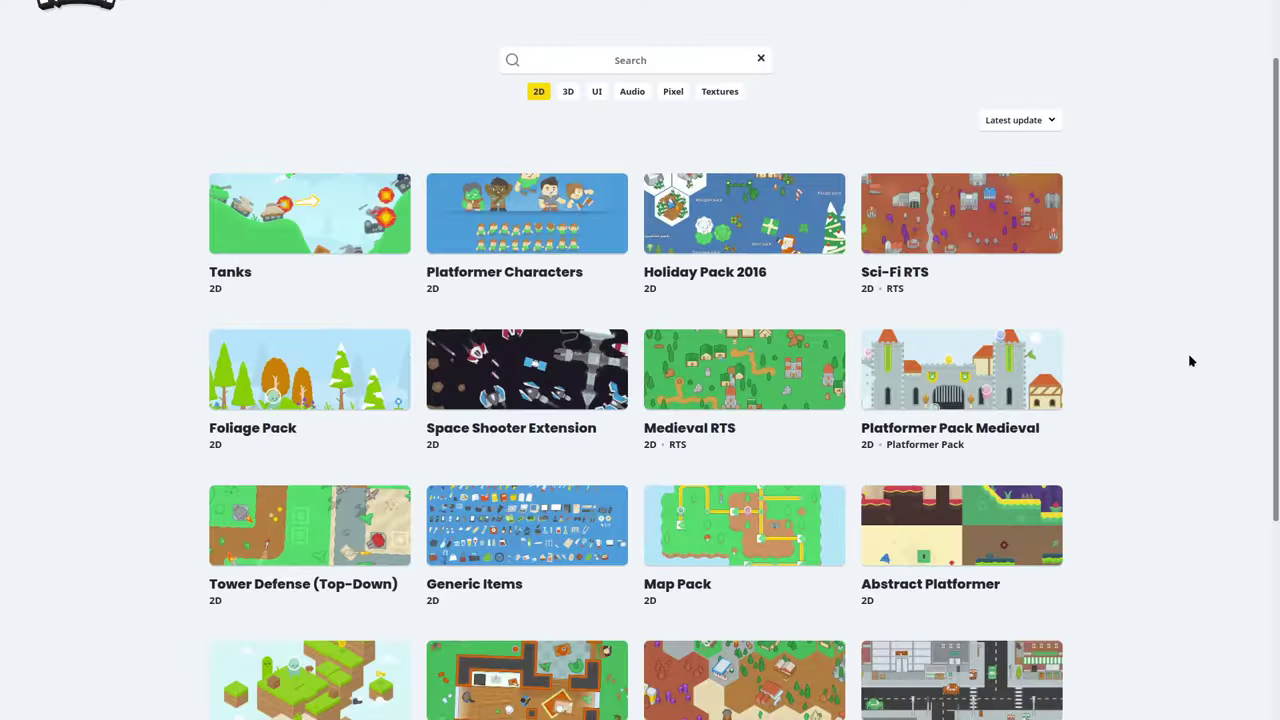
# Step: Open Kenney's Platformer Pack Medieval, view its sample image enlarged, and return to the asset list
pyautogui.click(965, 362)
pyautogui.click(760, 486)
pyautogui.click(760, 486)
pyautogui.hotkey('alt', 'Left')
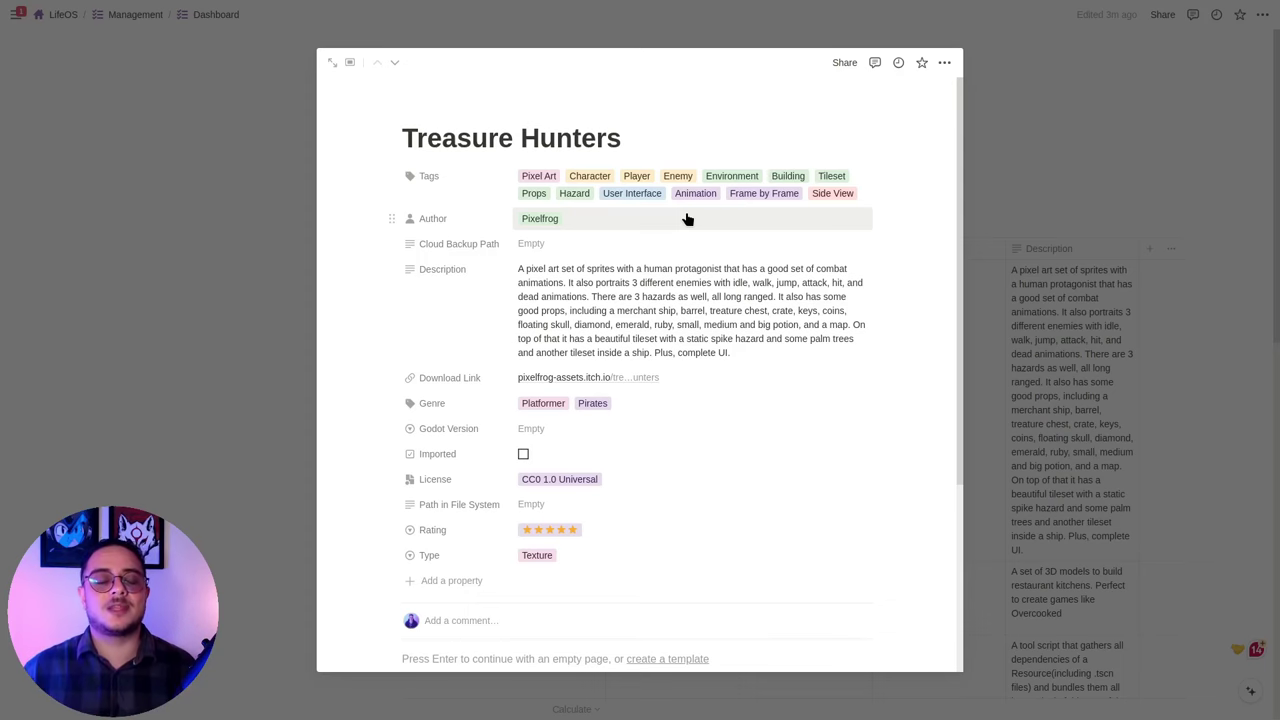
# Step: Look through Kenney's asset listing on itch.io
pyautogui.middleClick(203, 168)
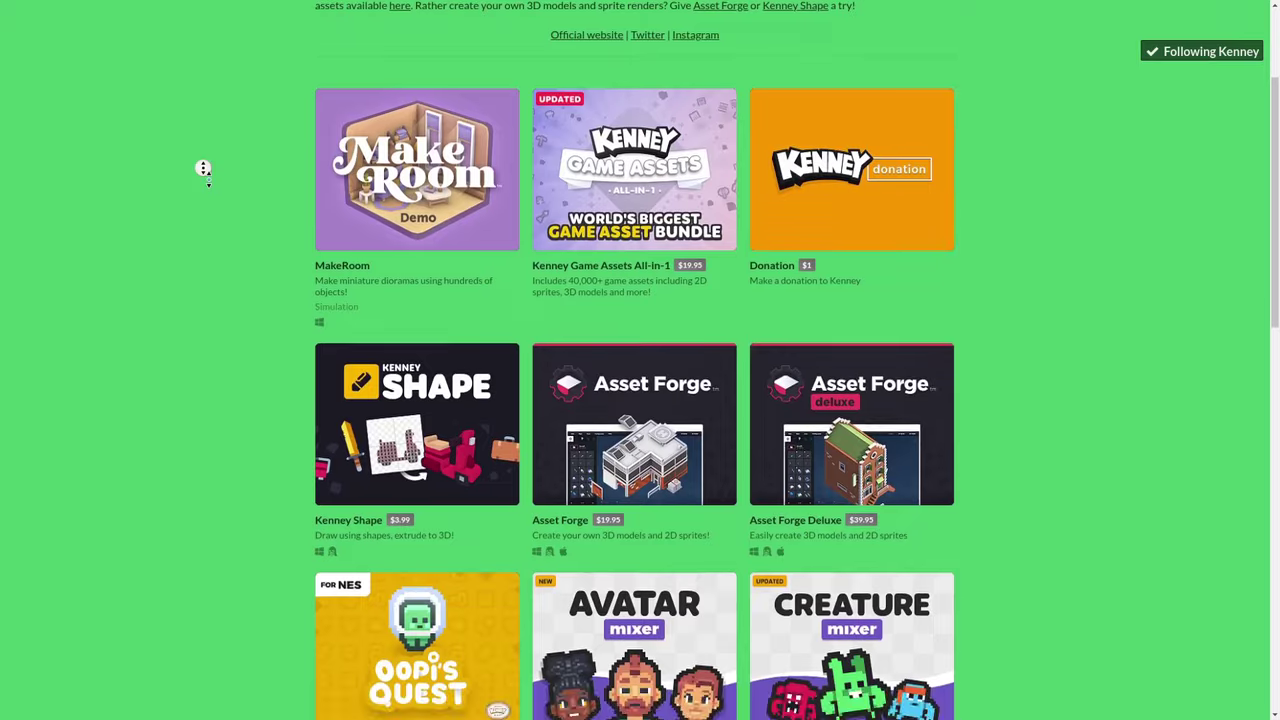
pyautogui.click(615, 162)
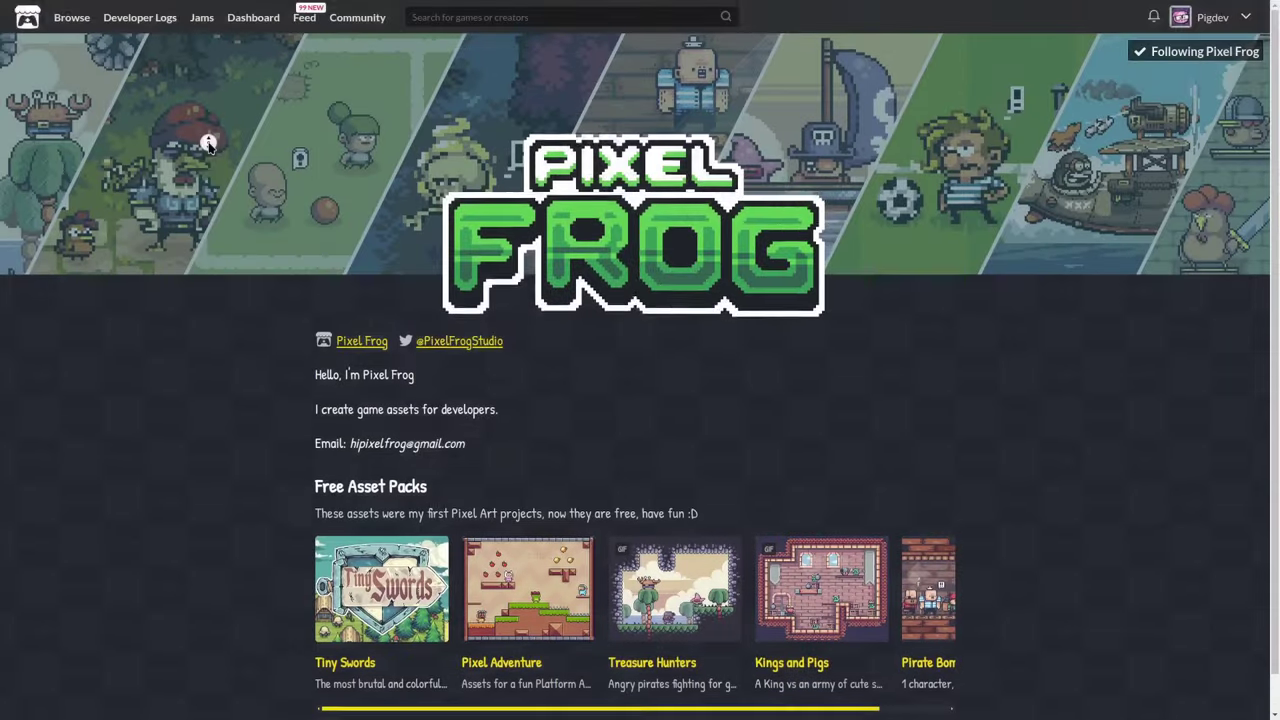
# Step: Open the Pirate Bomb pack from Pixel Frog's free asset packs on itch.io and look over its sample scenes
pyautogui.scroll(-1, 640, 400)
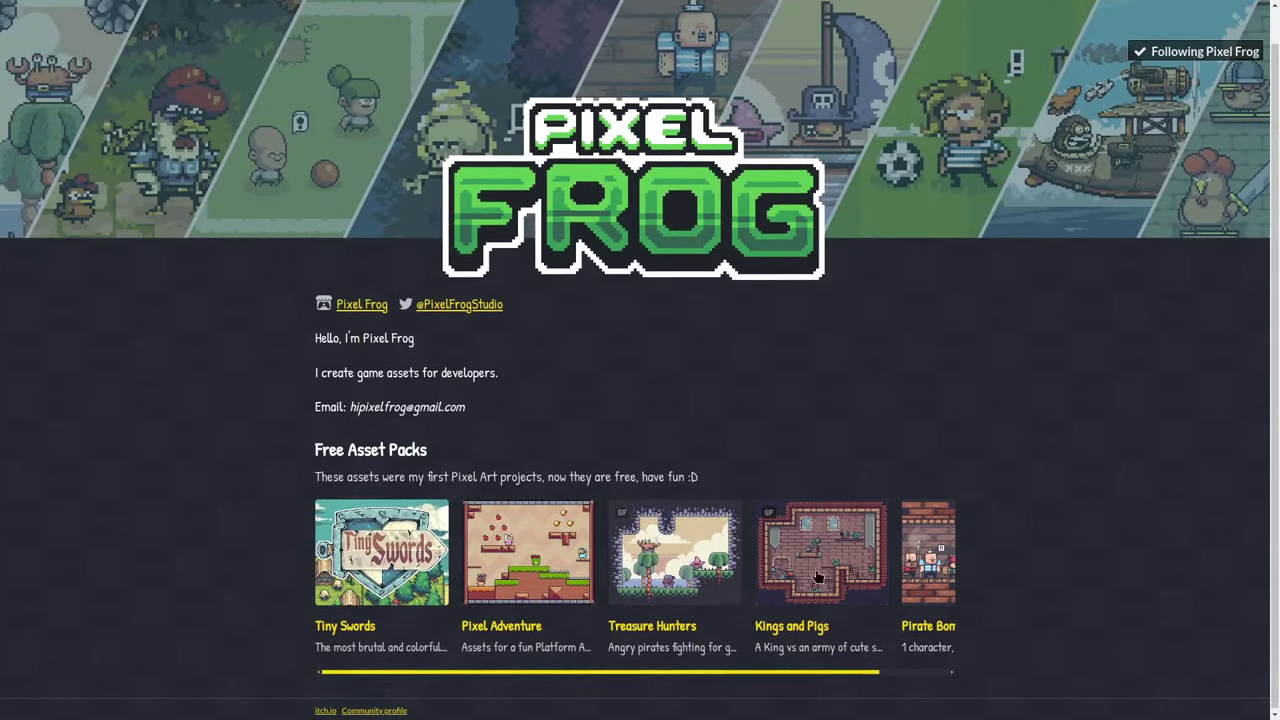
pyautogui.click(915, 560)
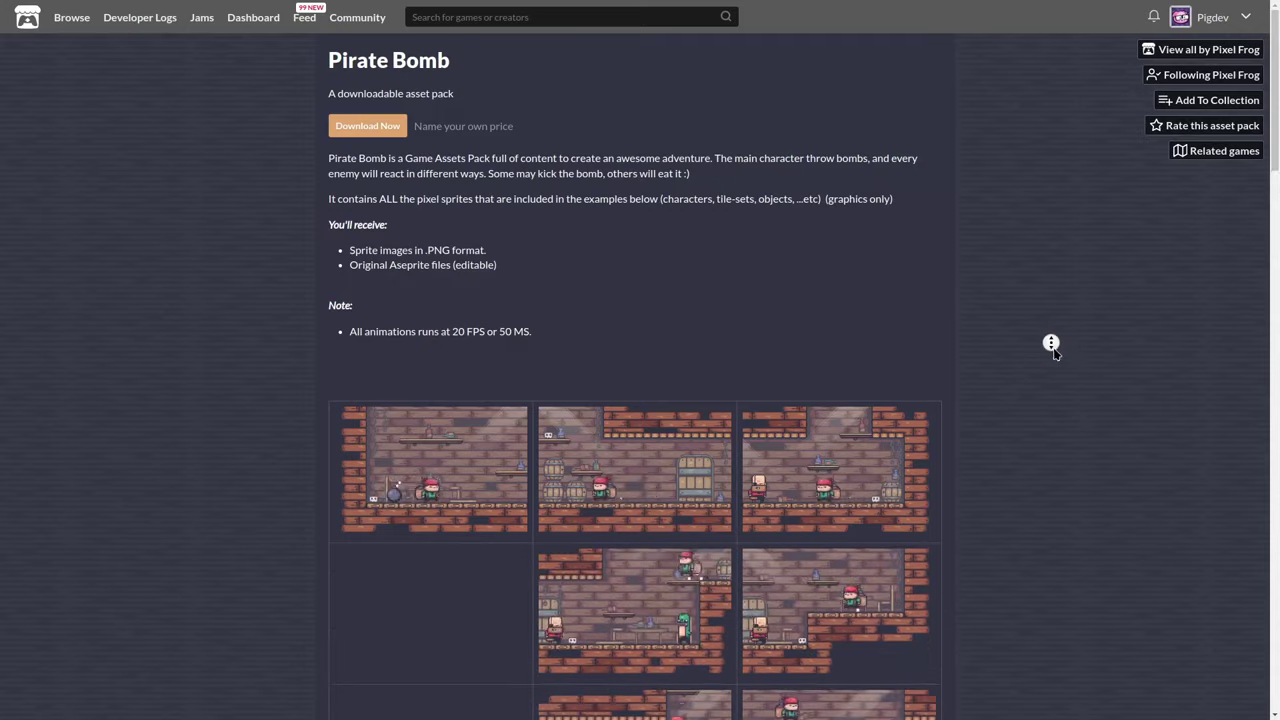
pyautogui.scroll(-10, 1051, 343)
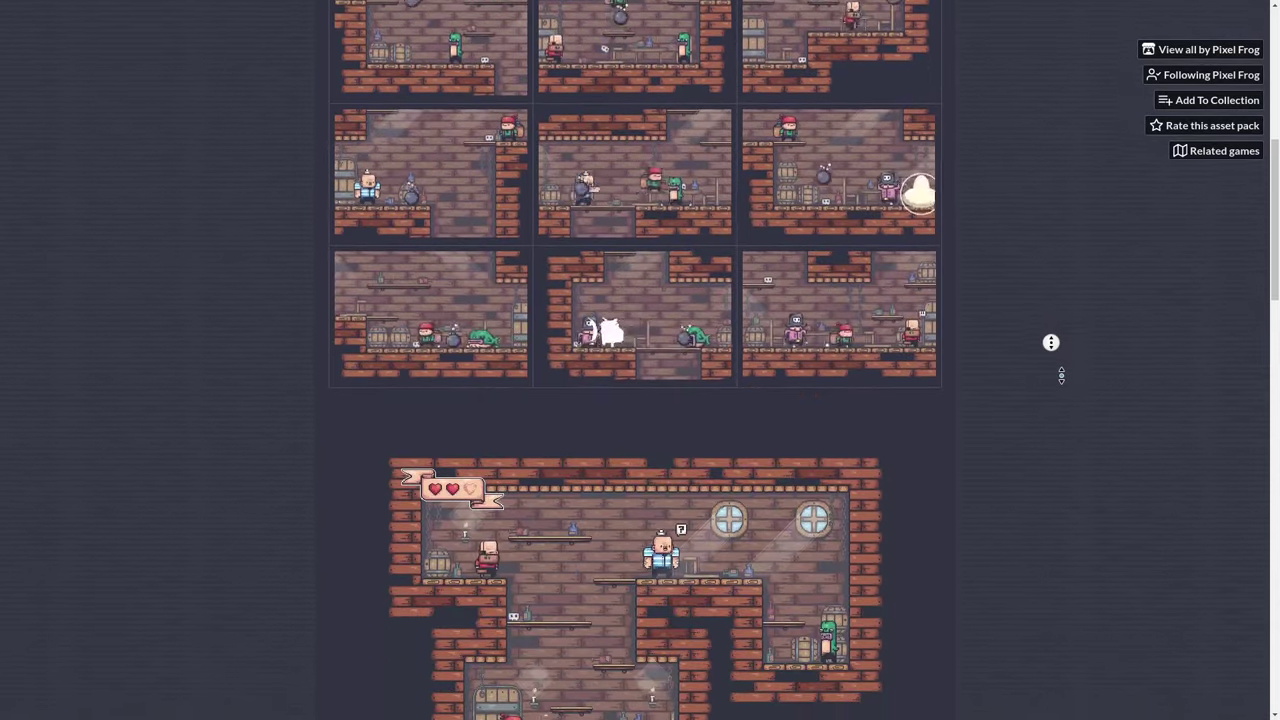
pyautogui.scroll(-2, 1051, 343)
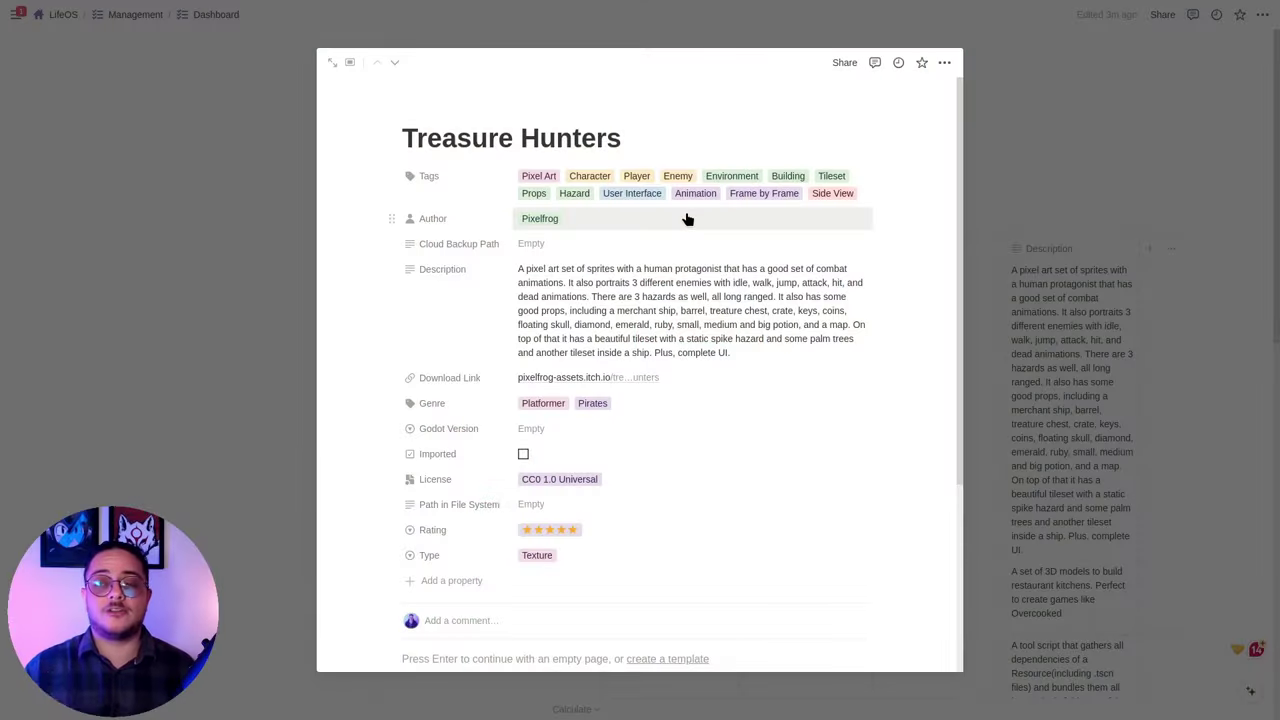